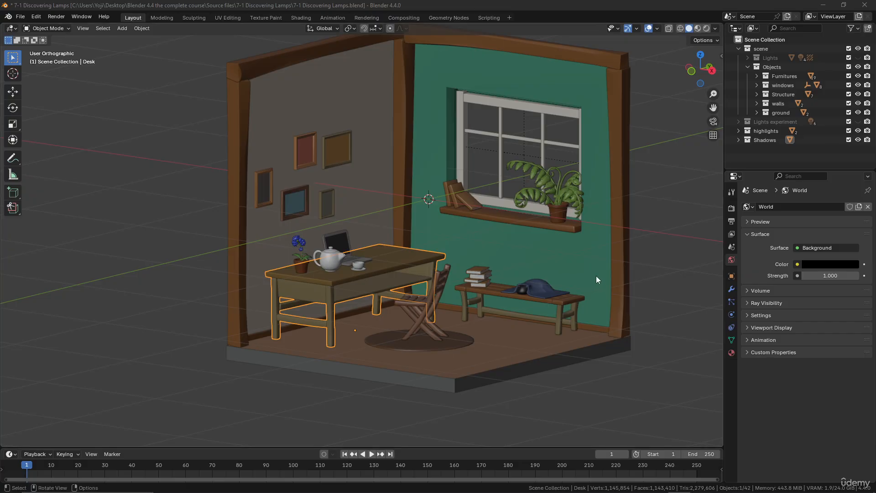
middle_drag(596, 276, 560, 290)
scroll(559, 293, down, 3)
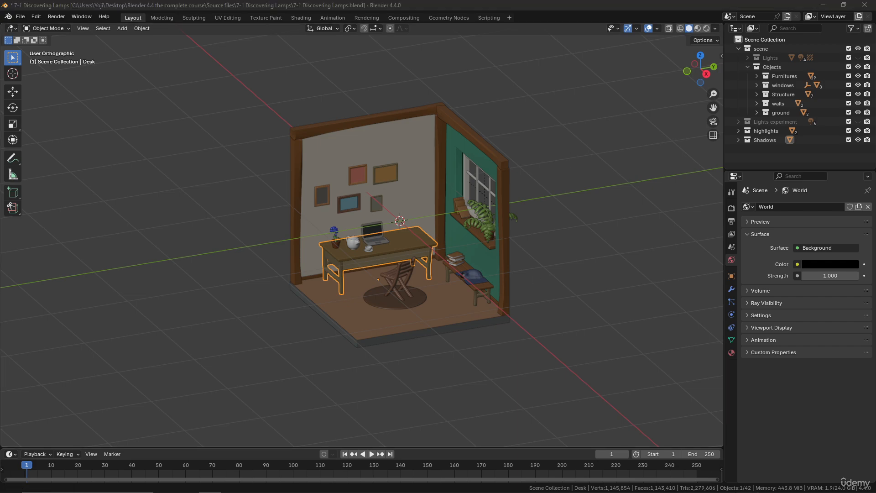
Switch to the web browser and look over the HDRI library on Poly Haven
drag(875, 219, 334, 1)
scroll(348, 211, down, 3)
scroll(374, 219, up, 3)
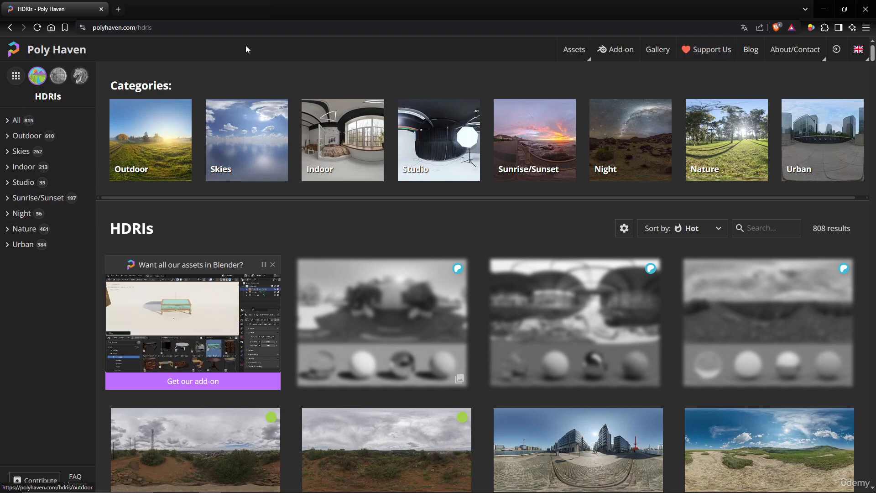
Open Poly Haven's Textures library and browse the available textures
click(51, 82)
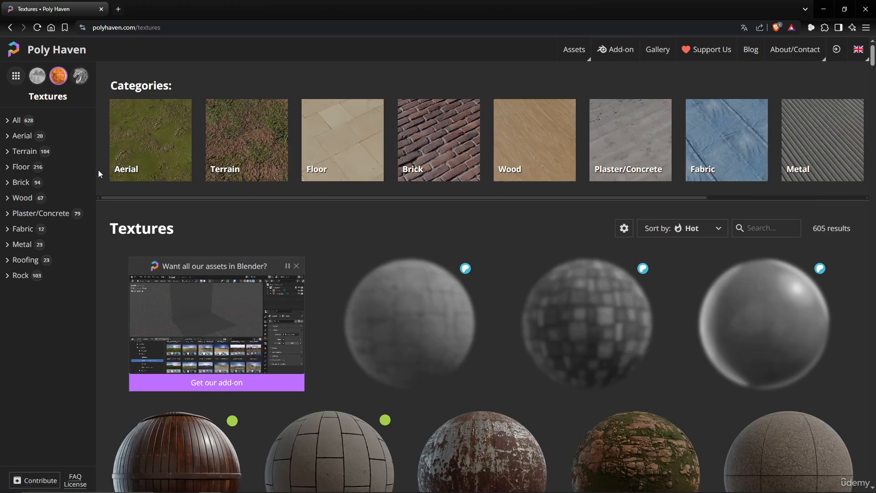
scroll(358, 218, down, 5)
scroll(360, 222, down, 5)
scroll(358, 221, up, 10)
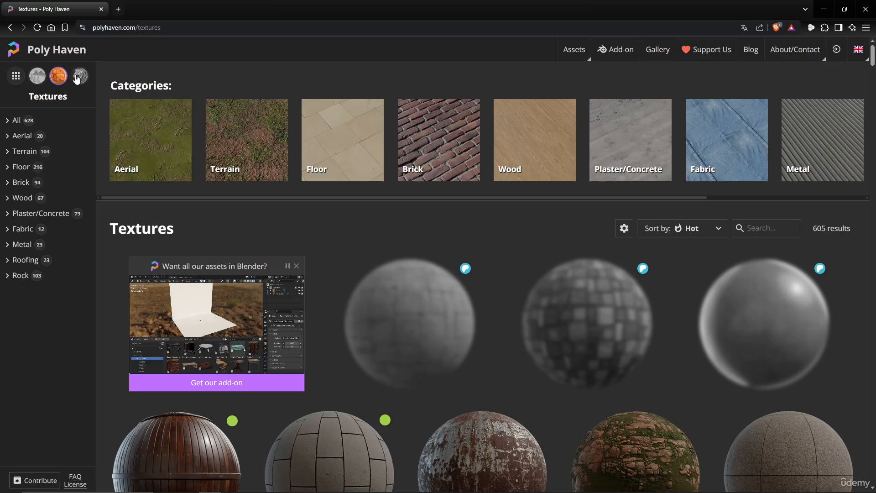
Open Poly Haven's Models library and browse the furniture, plants, rocks and other 3D assets
click(79, 76)
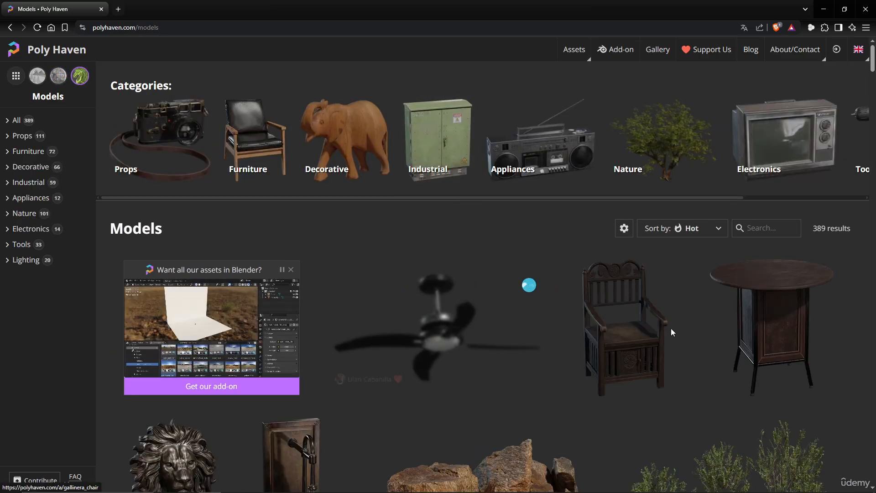
scroll(818, 285, down, 2)
scroll(771, 284, down, 4)
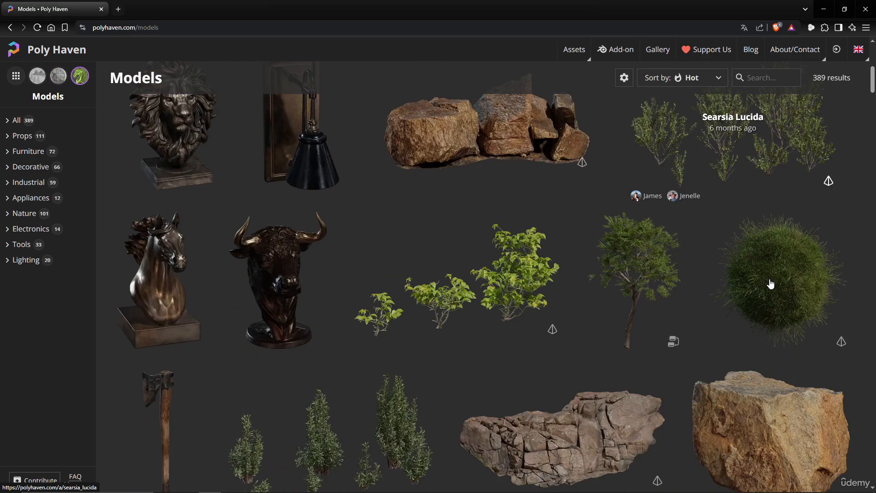
scroll(770, 283, down, 2)
scroll(771, 284, down, 3)
scroll(771, 284, up, 2)
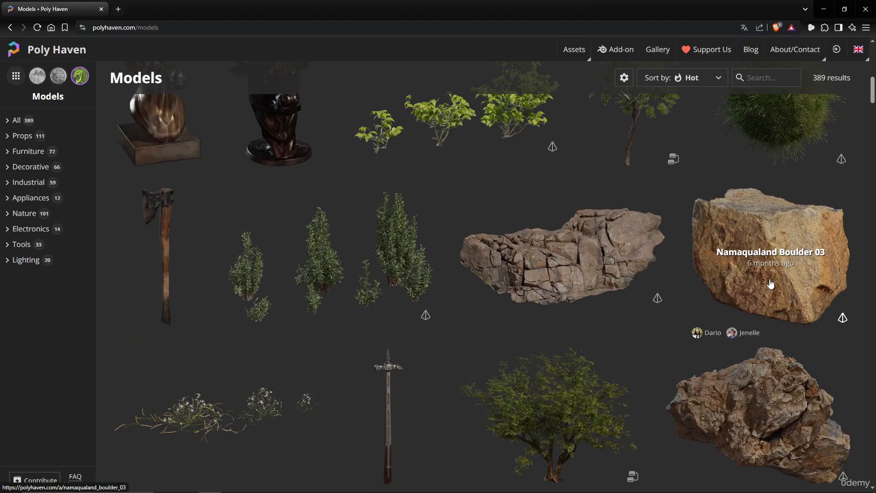
scroll(674, 287, down, 6)
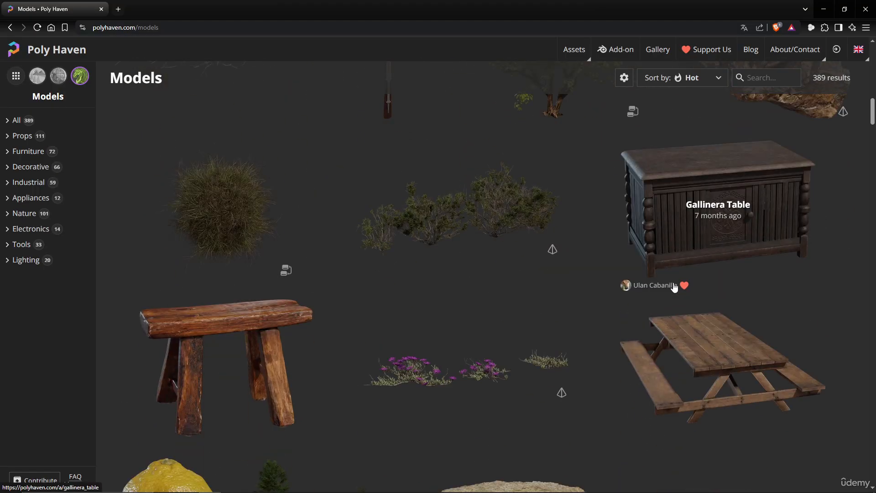
scroll(675, 287, down, 3)
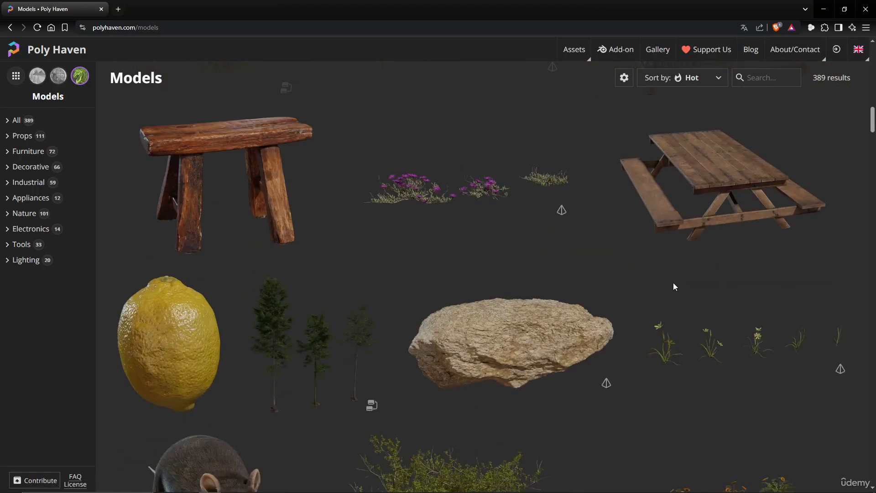
scroll(534, 232, up, 8)
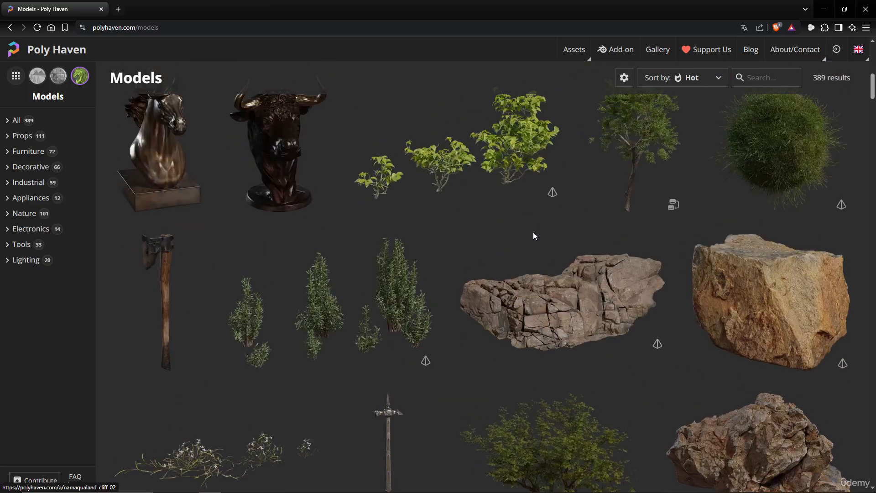
scroll(533, 234, up, 8)
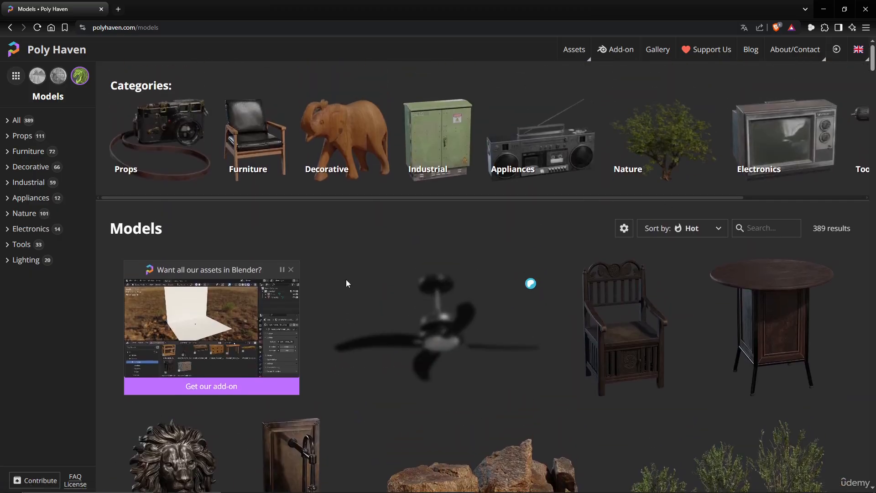
Return to the HDRIs library, open the Docklands 01 HDRI and display its preview image with the lit spheres
click(38, 75)
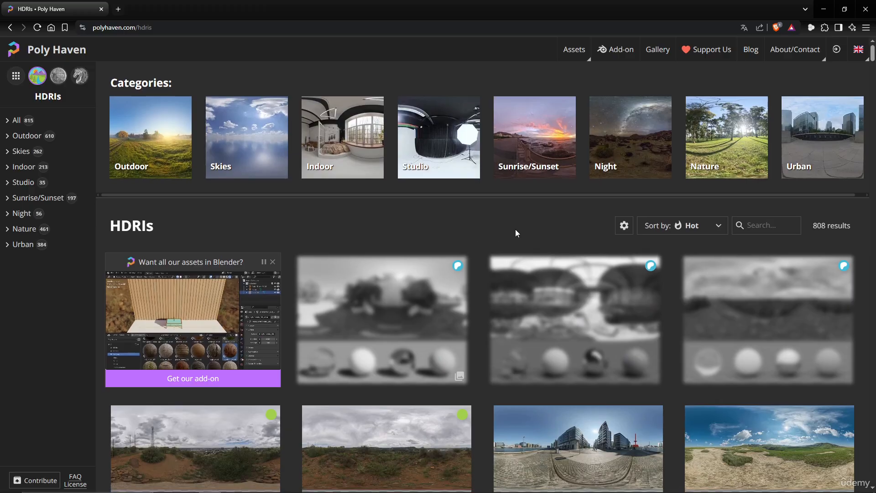
scroll(530, 274, down, 3)
scroll(549, 318, up, 2)
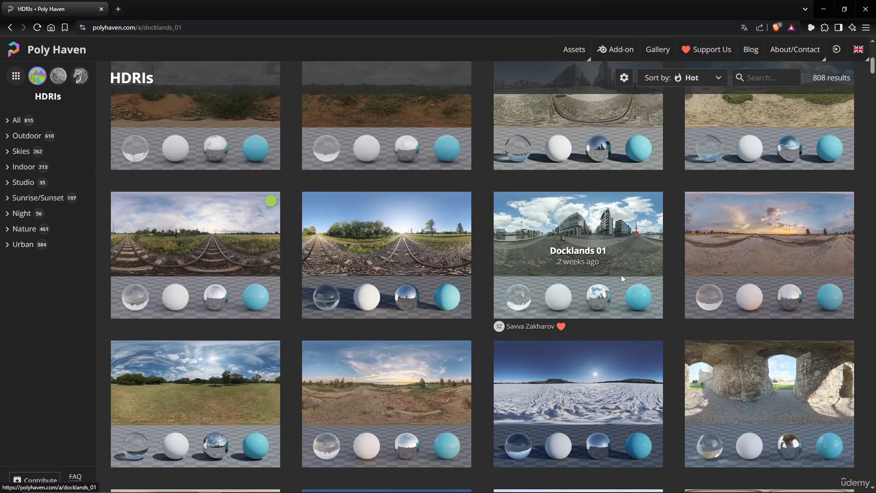
click(558, 258)
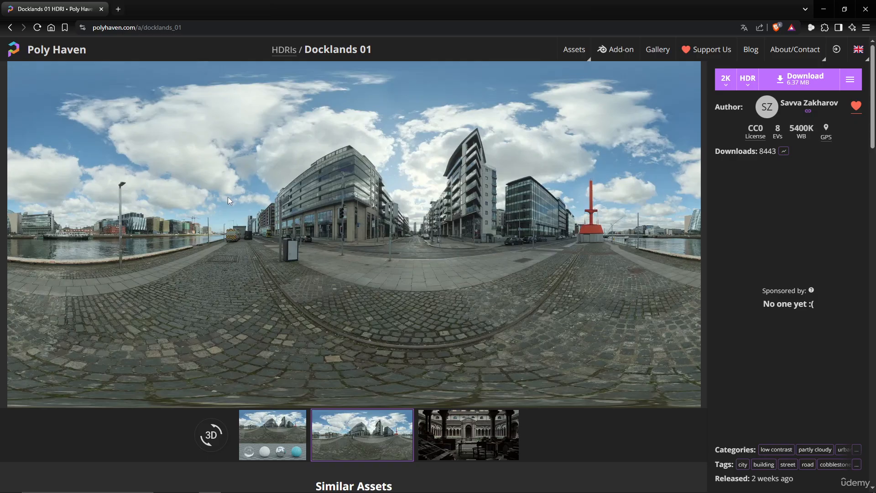
click(275, 430)
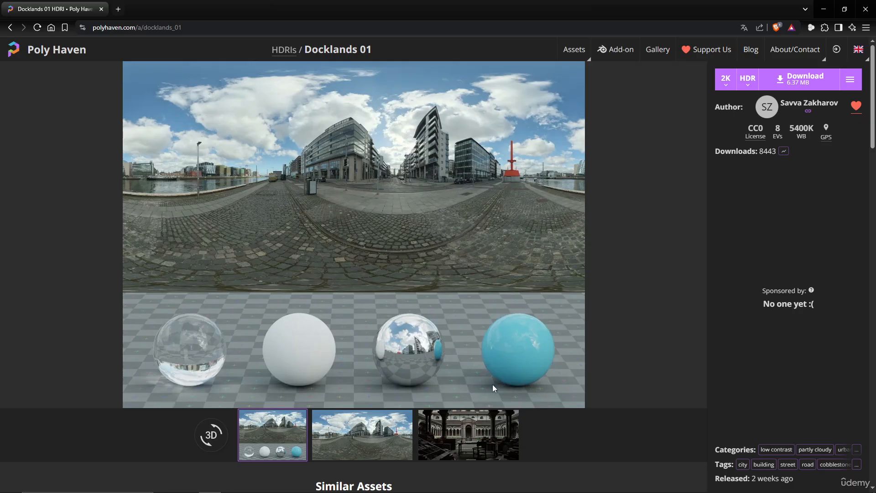
Go back to the HDRI list, open the Pretoria Gardens HDRI and display its sphere lighting preview
click(10, 27)
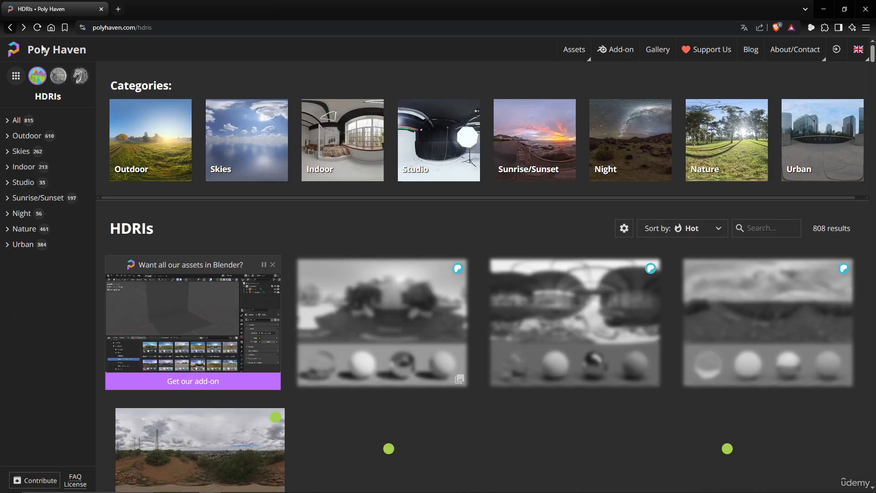
scroll(512, 221, down, 5)
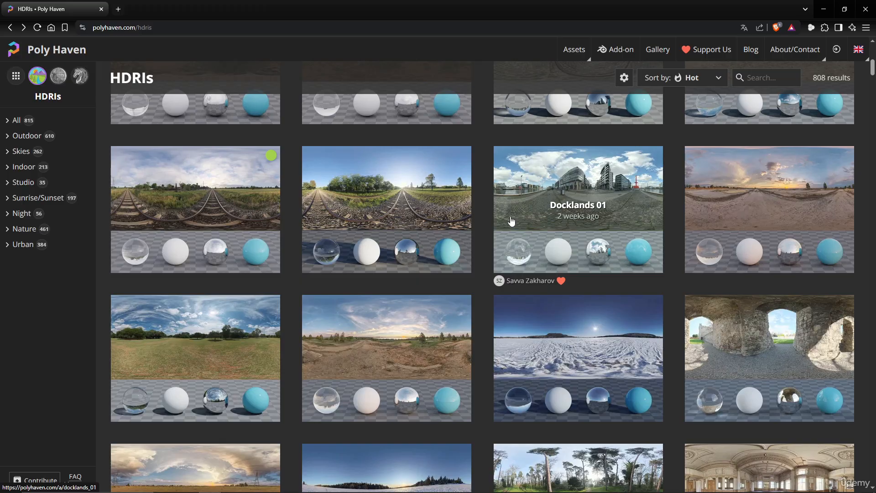
click(209, 346)
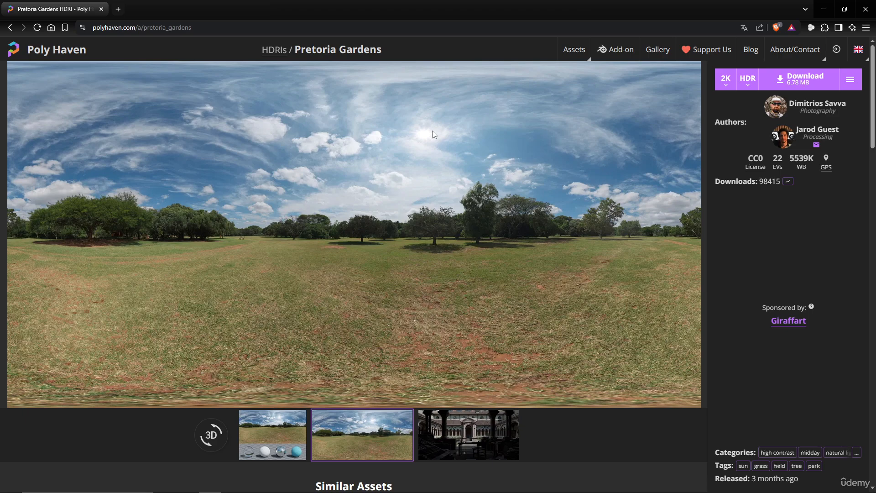
click(273, 435)
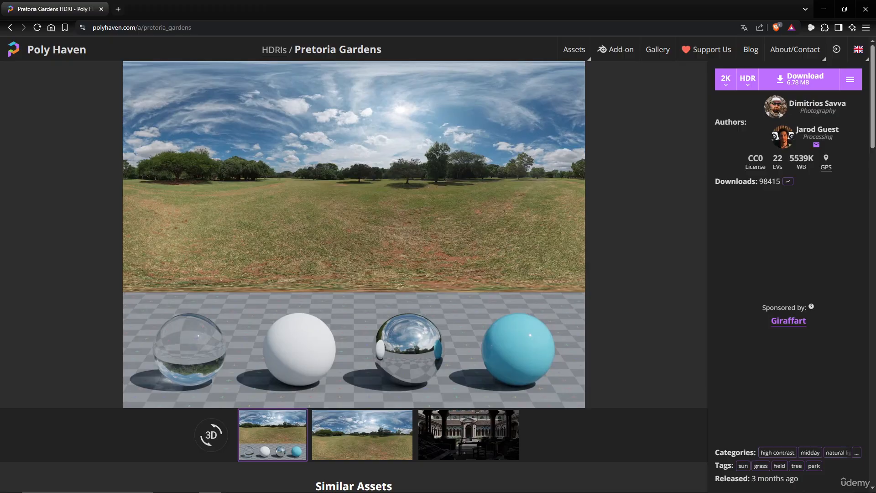
Switch to File Explorer, open the HDRI folder inside 7-2 HDRI Images and move the window clear of the download options
key(alt+Tab)
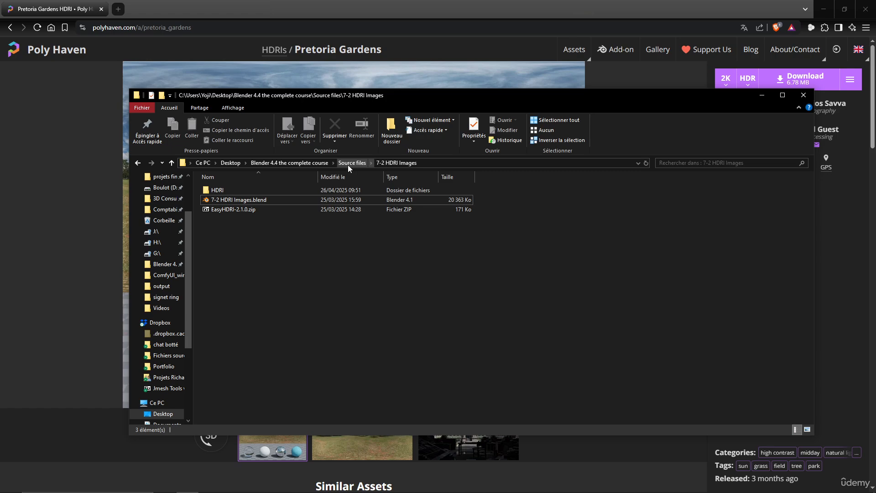
double_click(218, 191)
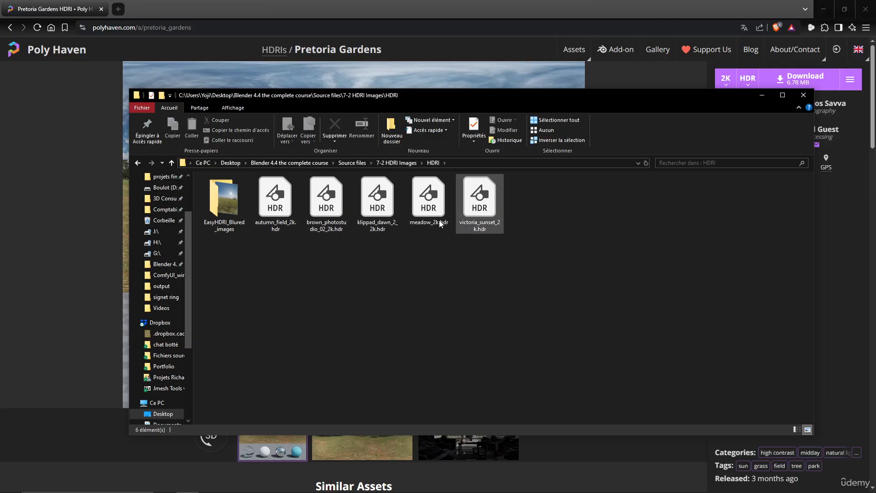
drag(653, 99, 607, 192)
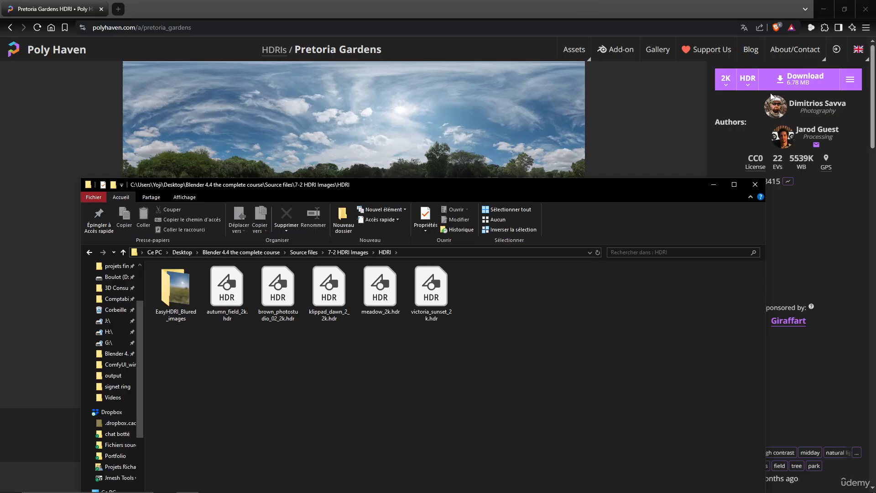
Try the 16K download resolution for the Pretoria Gardens HDRI, return it to 2K and review the resolution choices
click(725, 79)
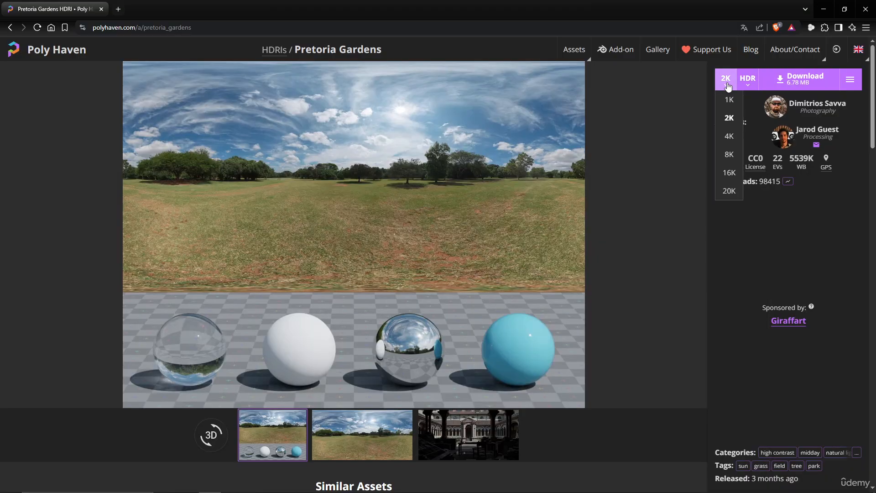
click(731, 175)
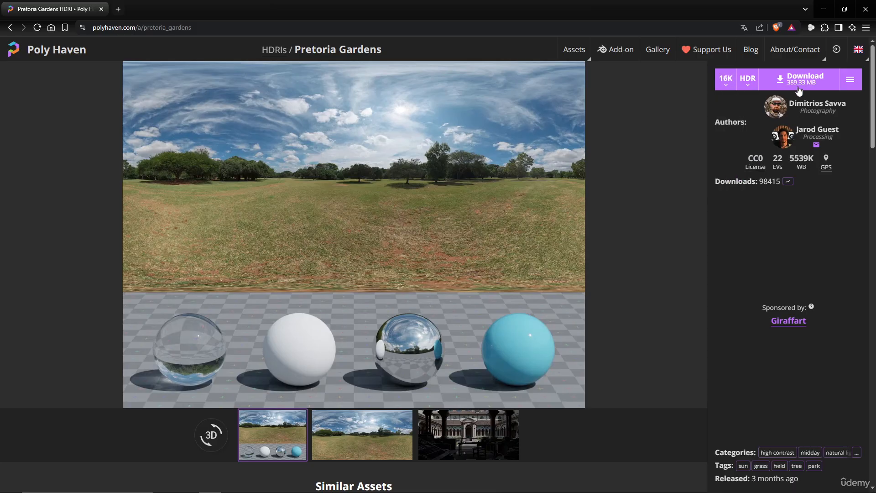
click(726, 79)
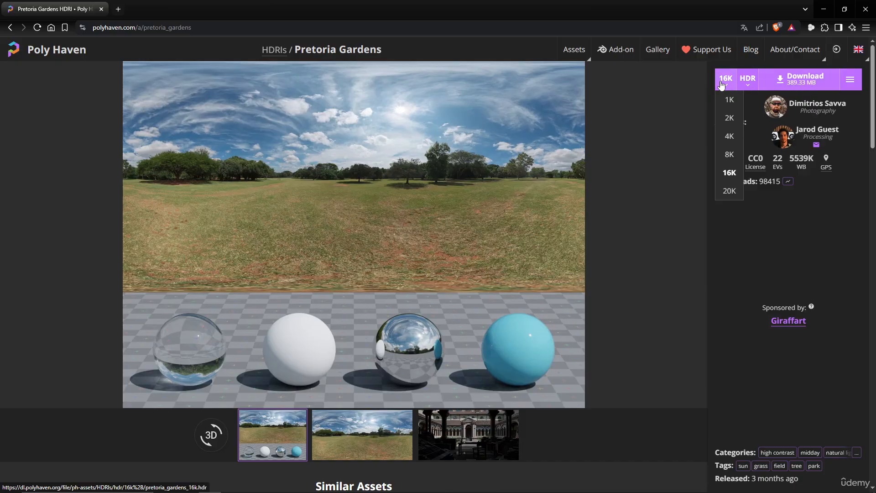
click(731, 118)
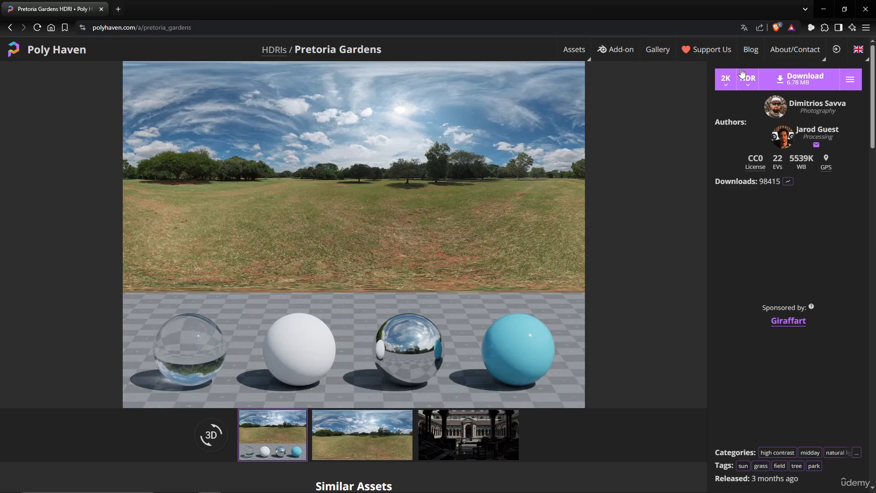
click(728, 79)
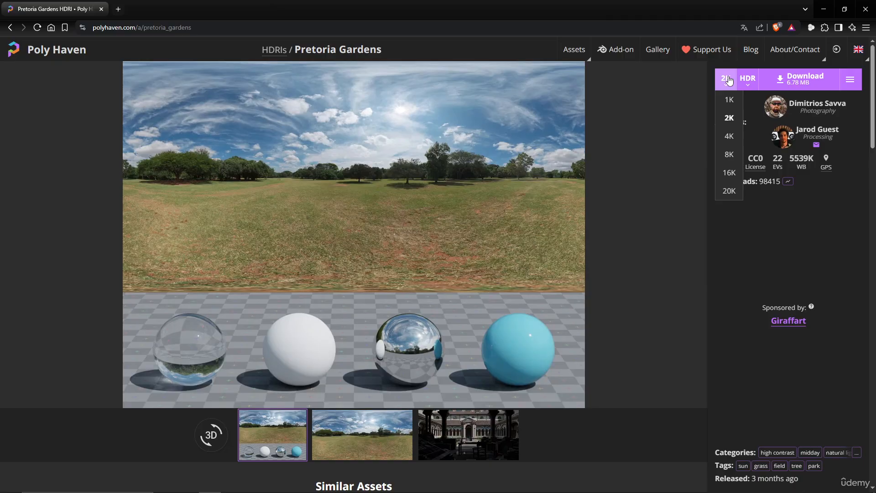
click(776, 234)
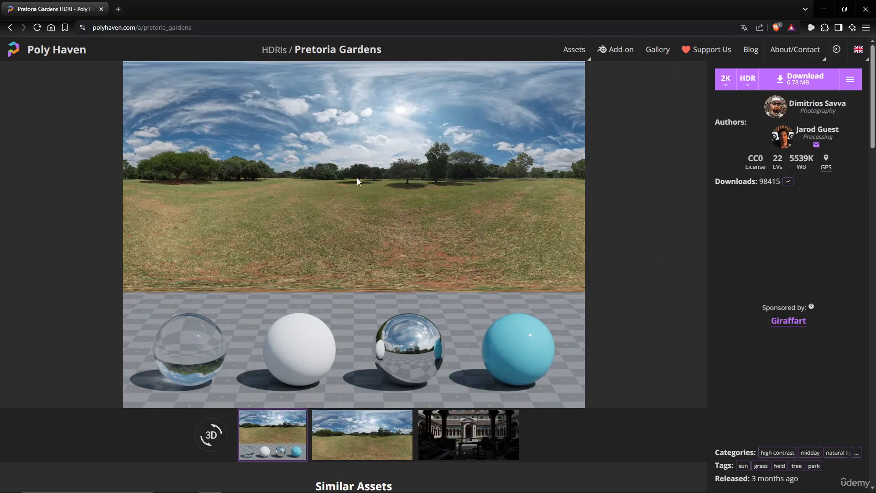
Bring the HDRI folder back in File Explorer, check the supplied 2K HDR files and minimize the window
mouse_move(245, 486)
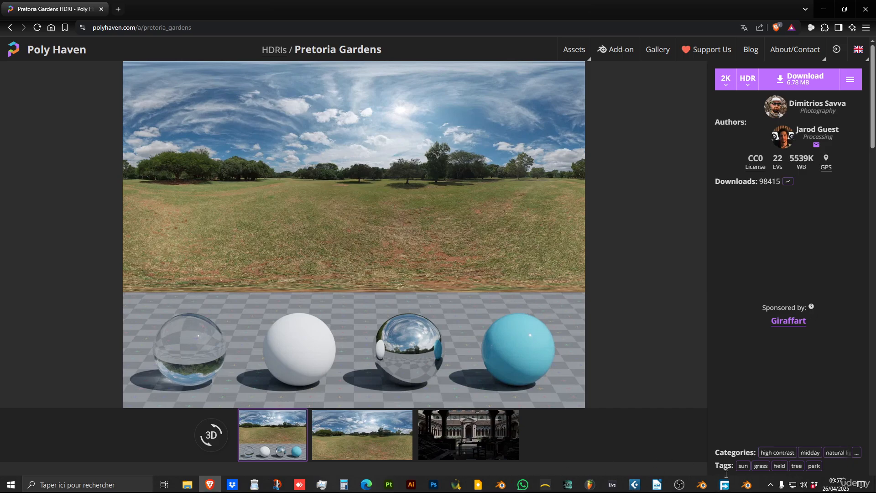
click(187, 485)
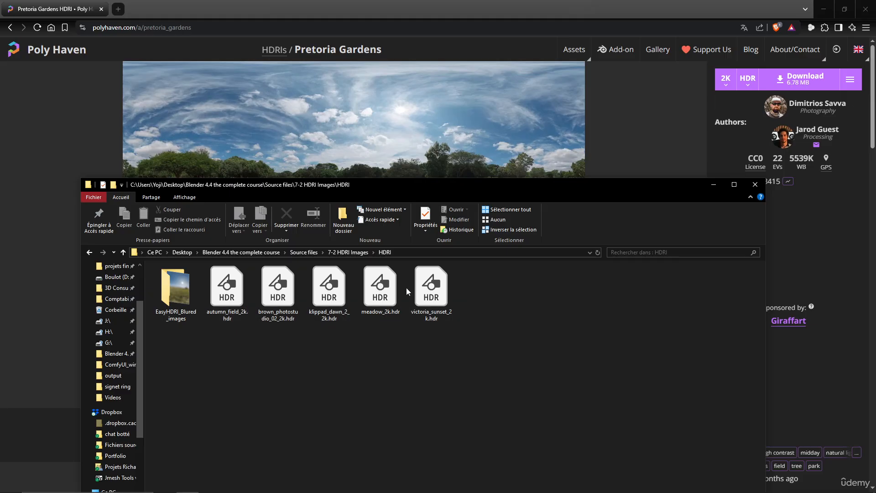
mouse_move(452, 292)
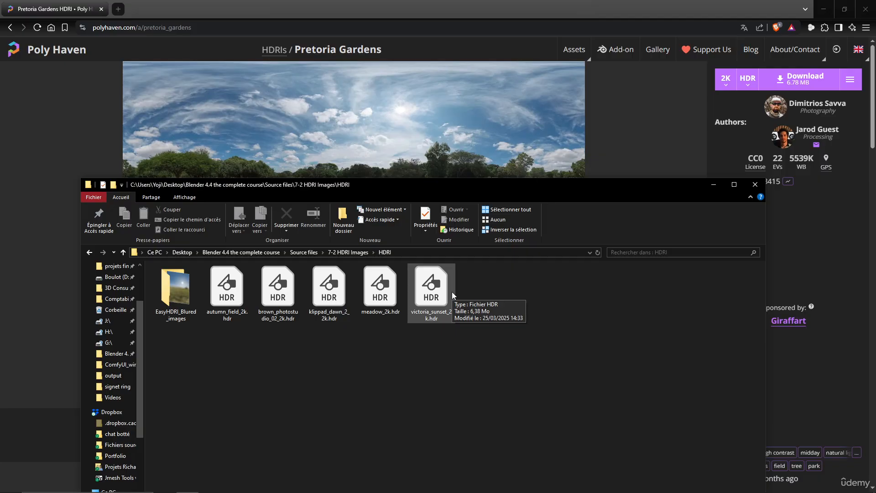
click(714, 186)
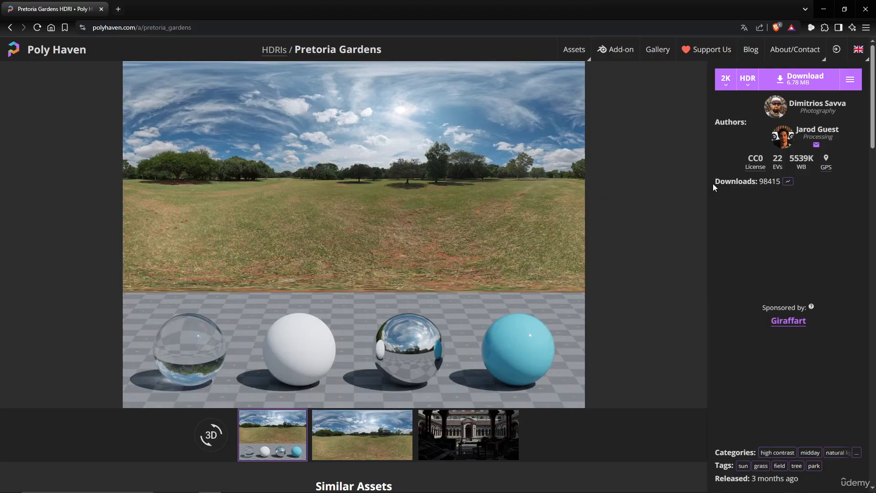
Switch back to Blender and inspect the room scene around the desk and window
click(824, 9)
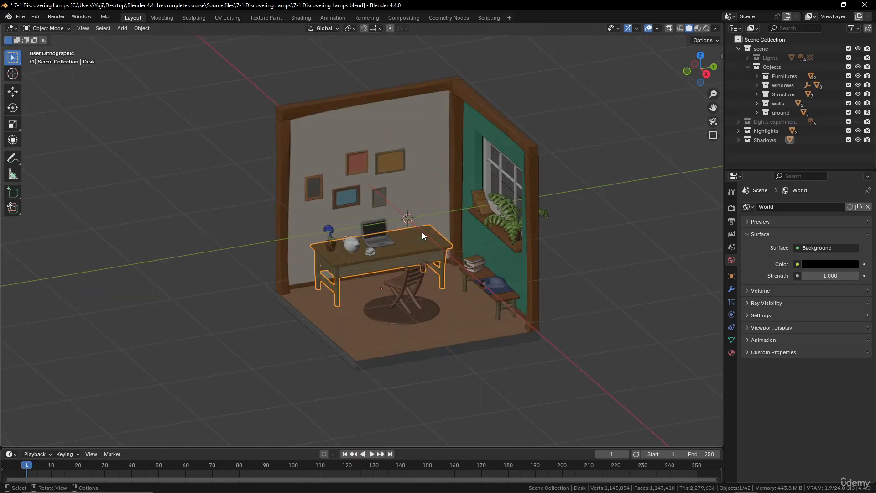
scroll(479, 247, up, 4)
scroll(466, 236, down, 2)
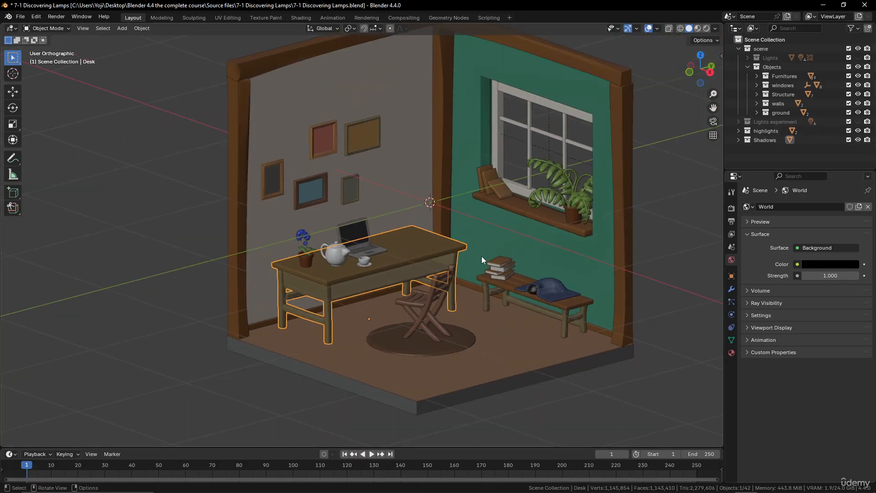
scroll(443, 251, up, 4)
scroll(443, 264, down, 1)
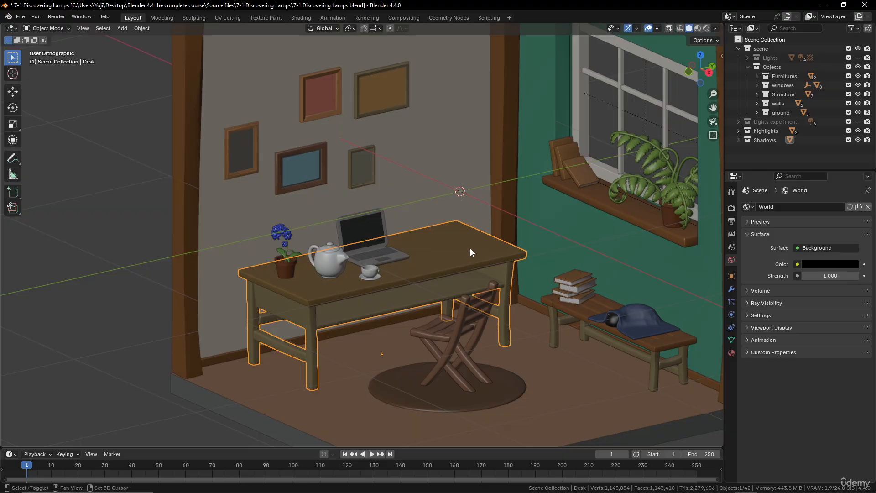
Add a monkey mesh to the scene and scale it down to a small head that fits inside the room
key(shift+a)
mouse_move(447, 138)
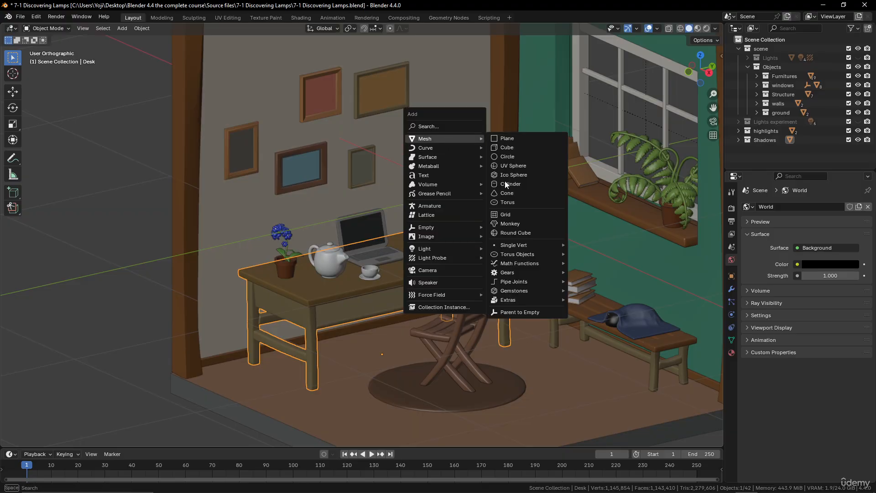
click(507, 221)
scroll(517, 232, down, 5)
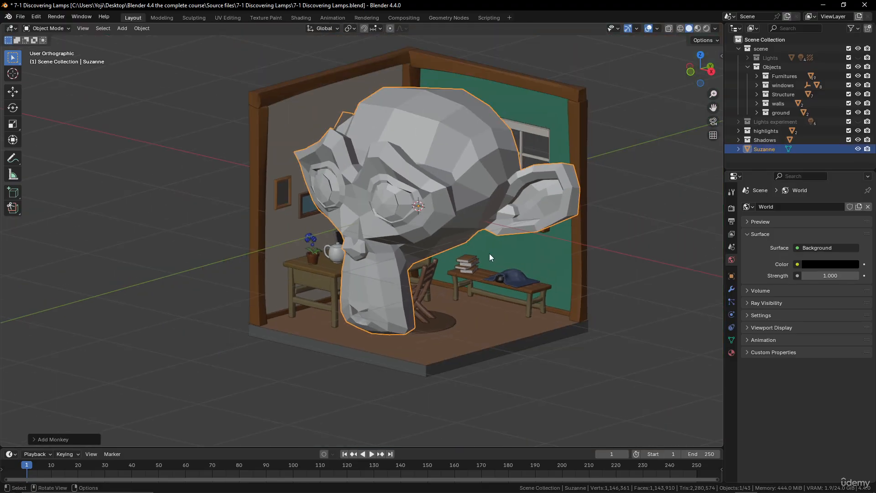
key(s)
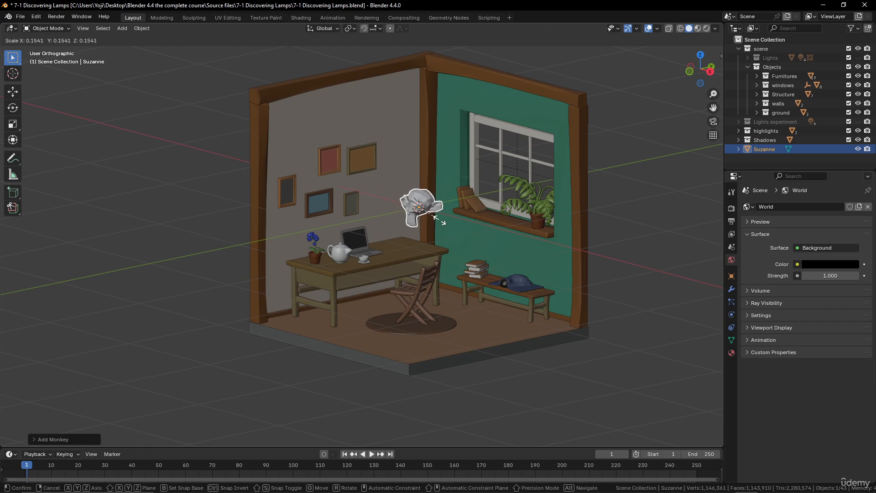
click(449, 224)
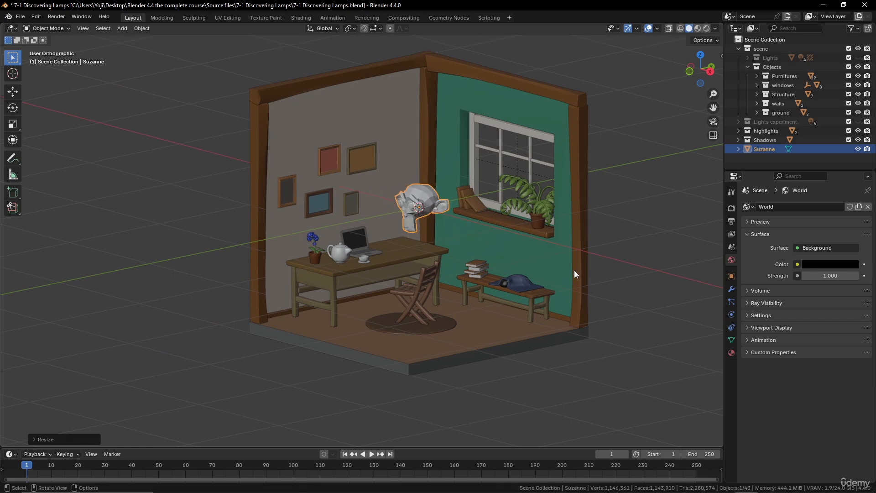
Give the monkey head a level 1 subdivision and shade it smooth
scroll(455, 204, up, 3)
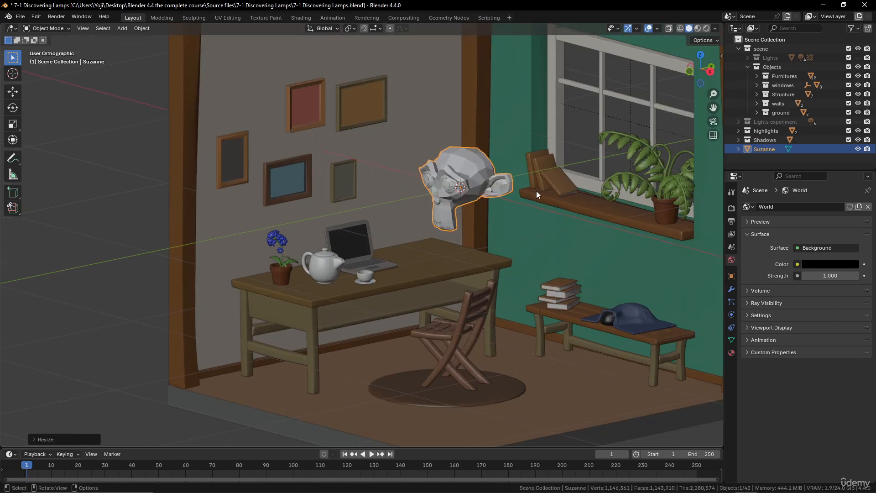
key(ctrl+1)
scroll(446, 177, up, 2)
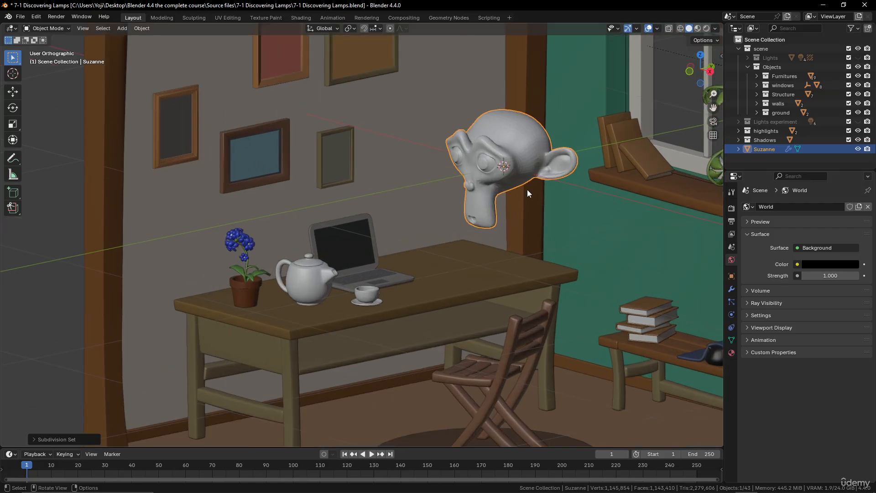
right_click(529, 149)
click(529, 150)
In front view, move the monkey head above the desk and rotate it 90° about the global Z axis
key(KP_3)
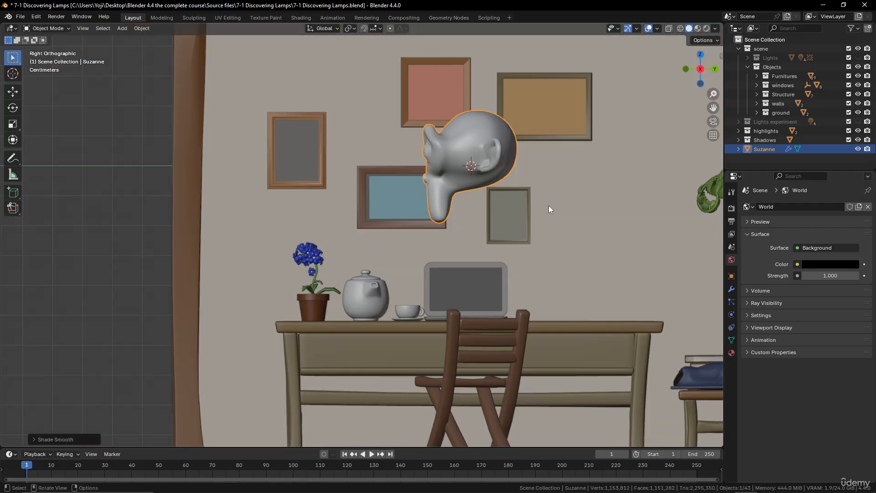
key(KP_1)
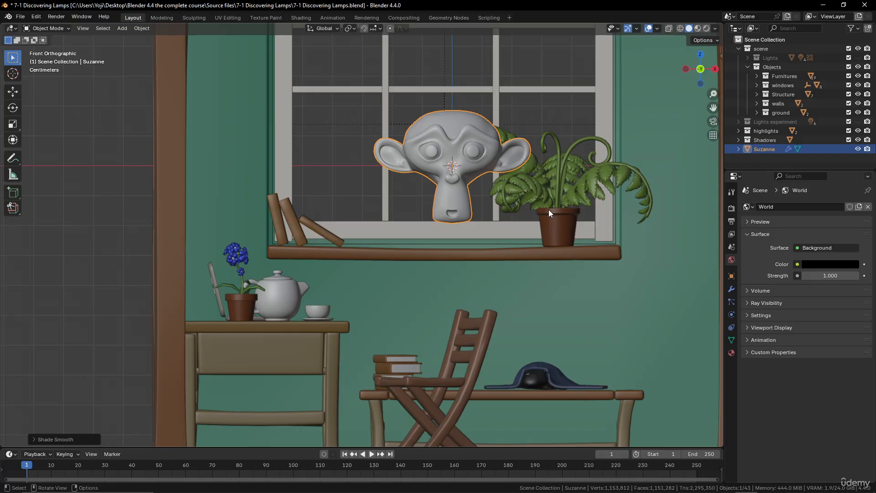
key(g)
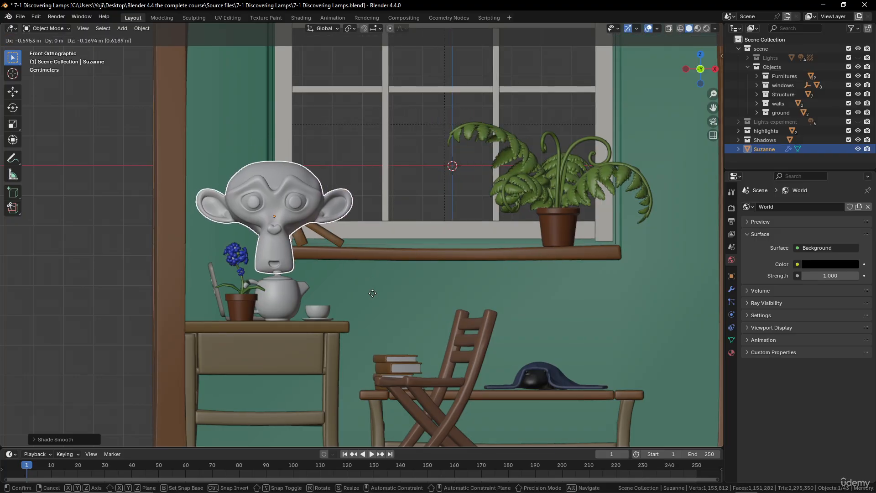
click(420, 292)
text(rz90)
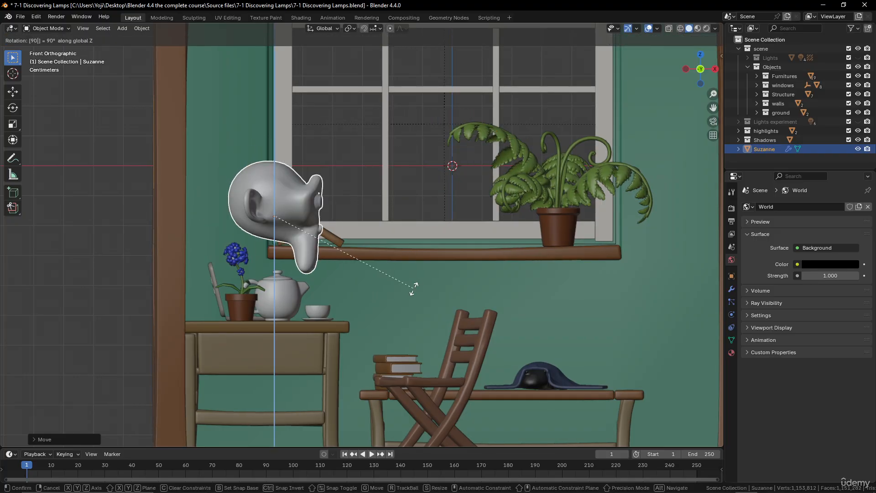
key(Return)
Tilt the monkey head backwards and lower it until it rests on the desktop
key(r)
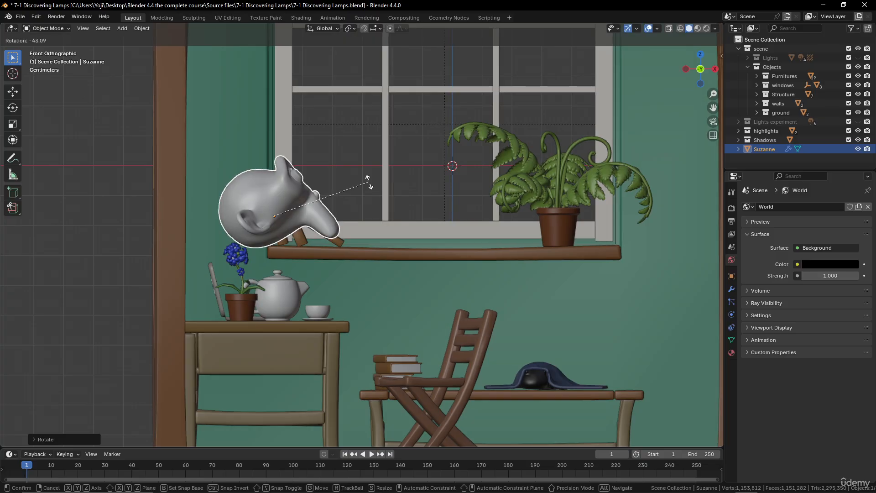
key(g)
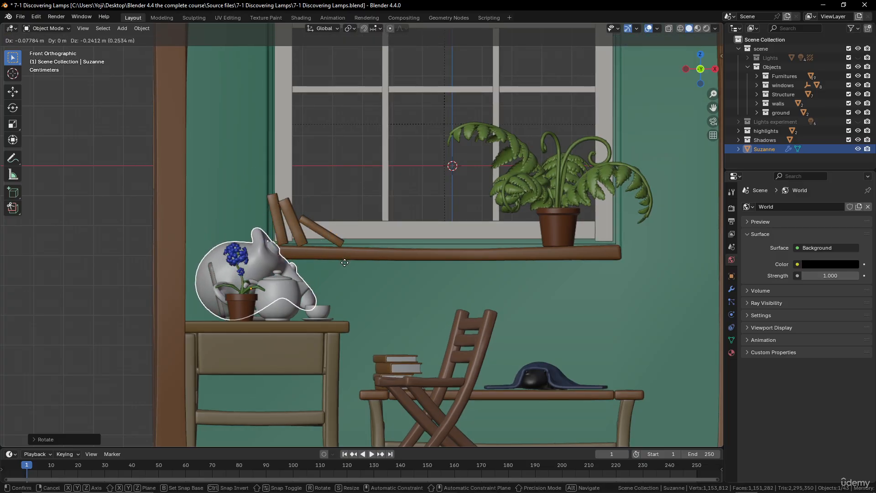
click(343, 264)
key(r)
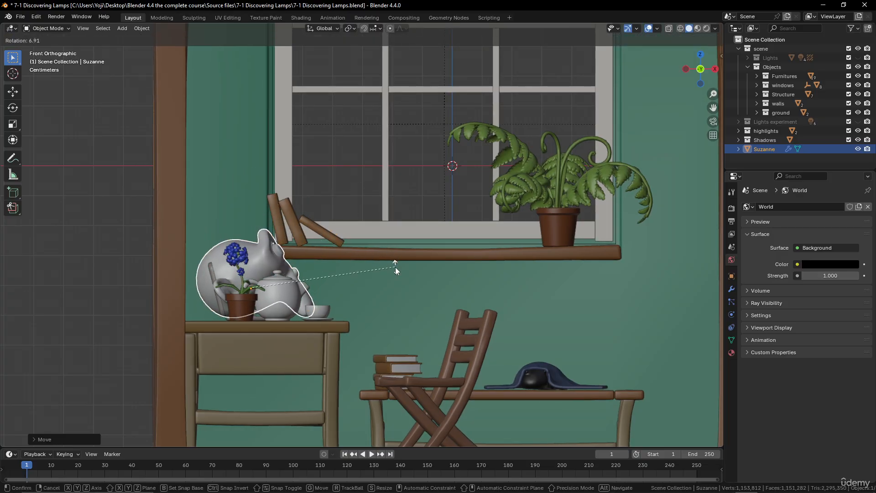
right_click(395, 267)
Slide the monkey head along Y to the free end of the desk beside the laptop and turn it about Z
middle_drag(395, 267, 387, 311)
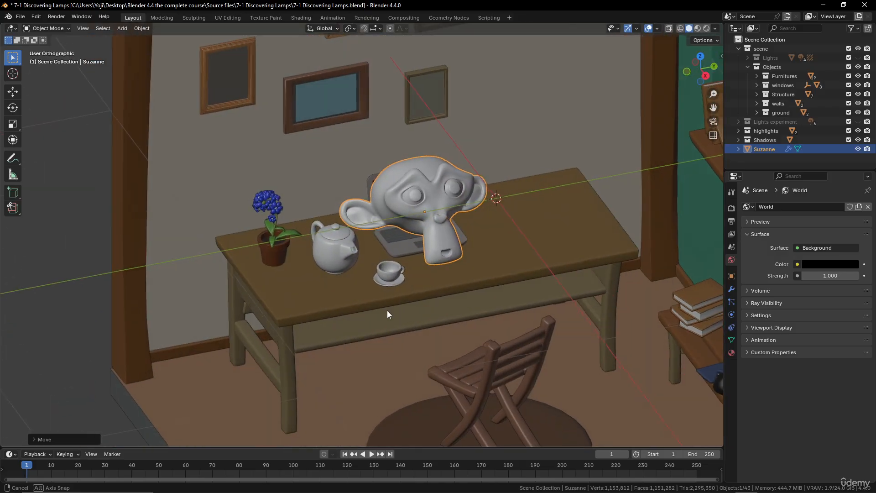
key(g)
key(x)
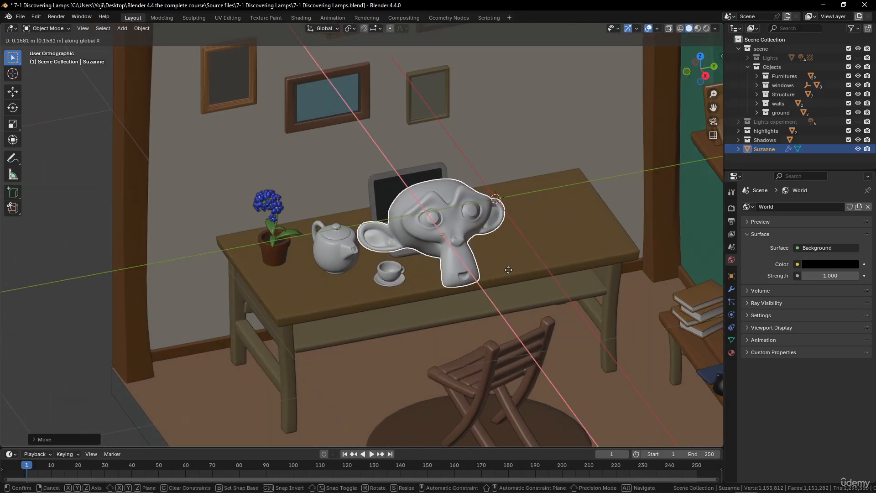
key(y)
click(588, 260)
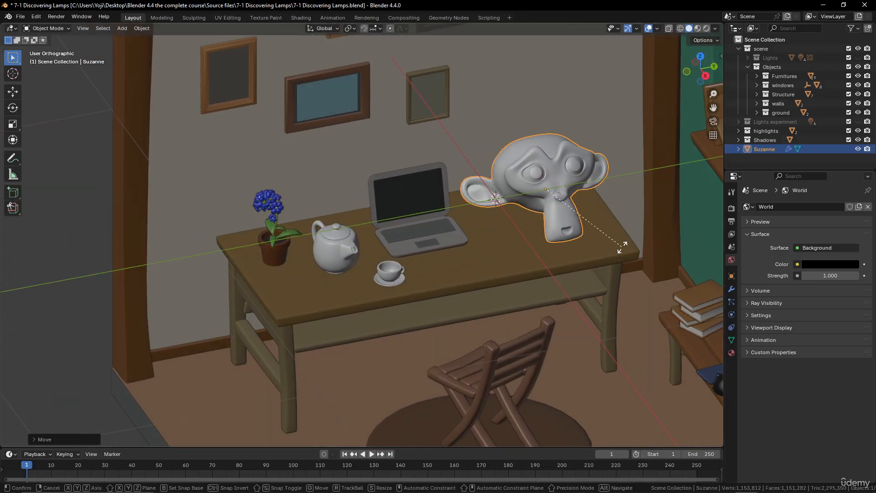
key(r)
key(z)
click(597, 286)
scroll(576, 268, down, 3)
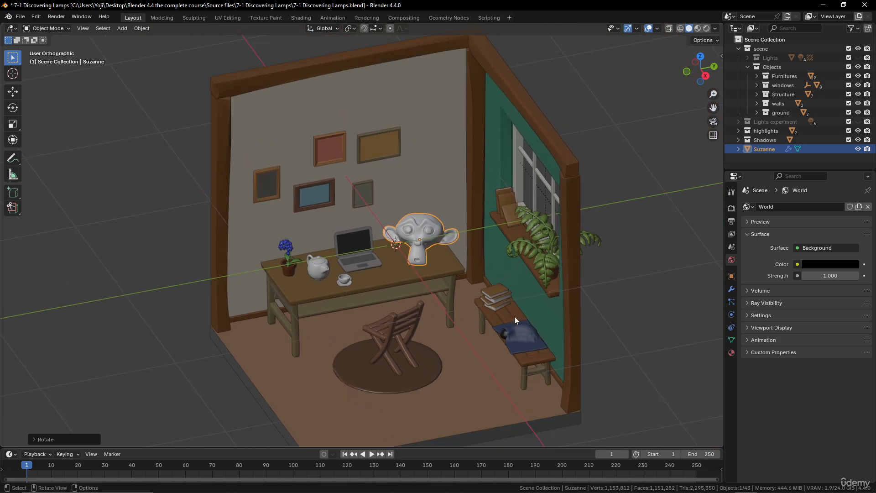
Create a new material for the monkey head with Metallic 1.000 and Roughness 0.000
scroll(530, 278, up, 2)
click(733, 353)
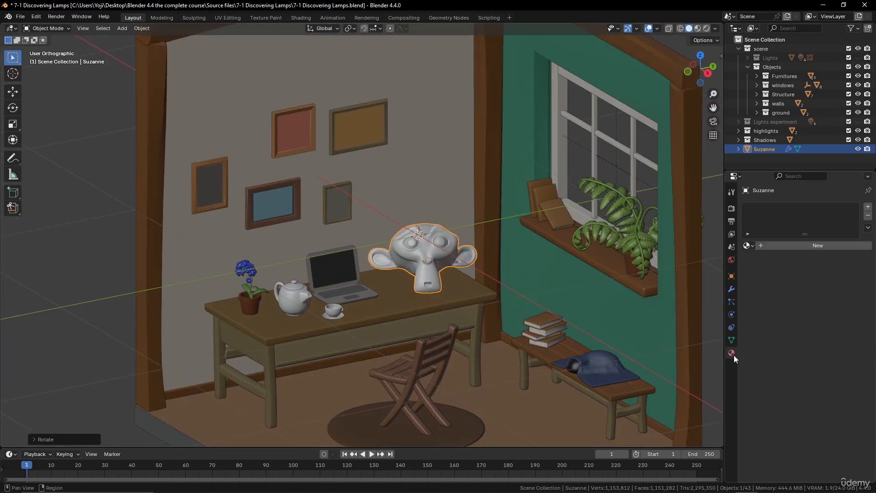
click(813, 249)
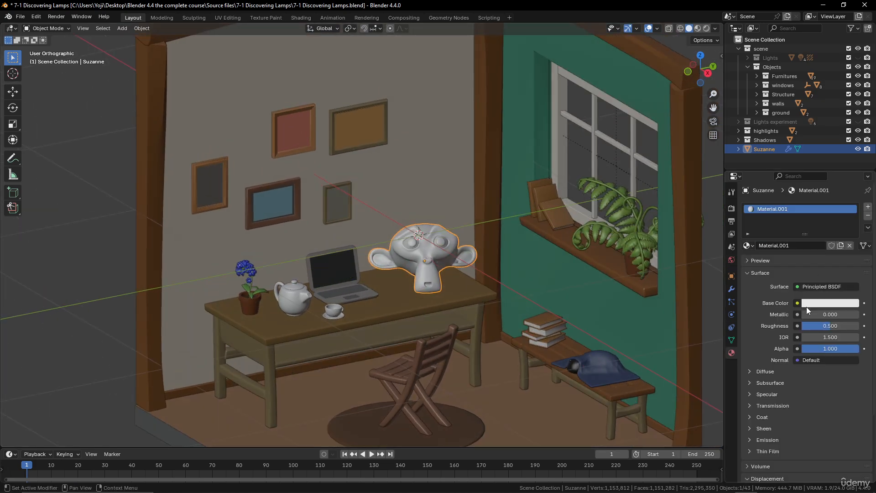
mouse_move(806, 314)
mouse_down()
mouse_move(858, 314)
mouse_move(813, 326)
mouse_up()
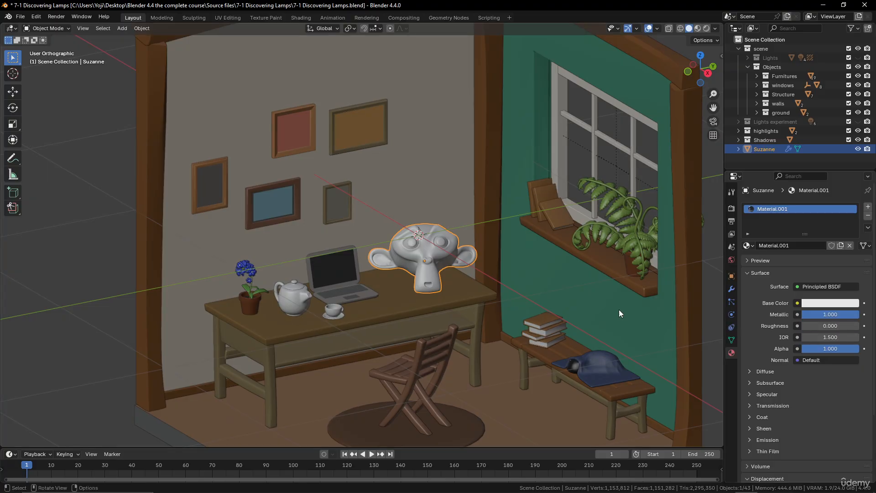
Unhide the Lights collection in the viewport and switch the viewport shading to Rendered
scroll(540, 295, up, 3)
scroll(538, 292, down, 2)
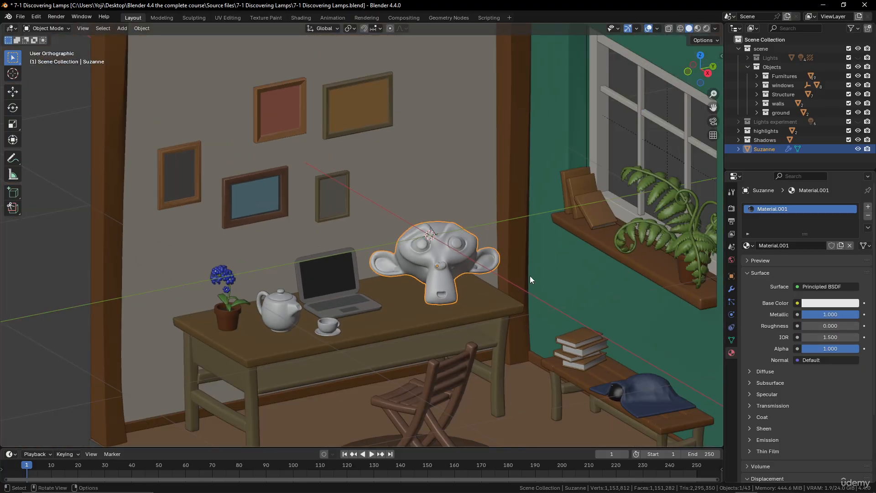
click(858, 58)
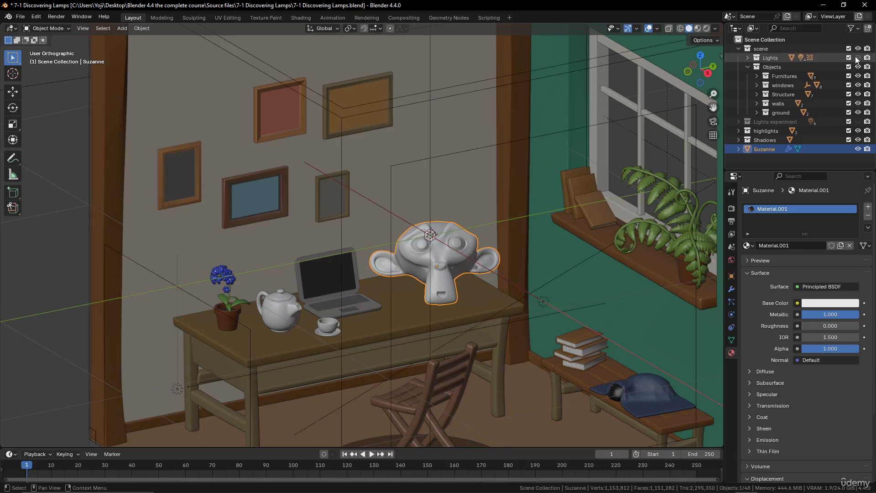
key(z)
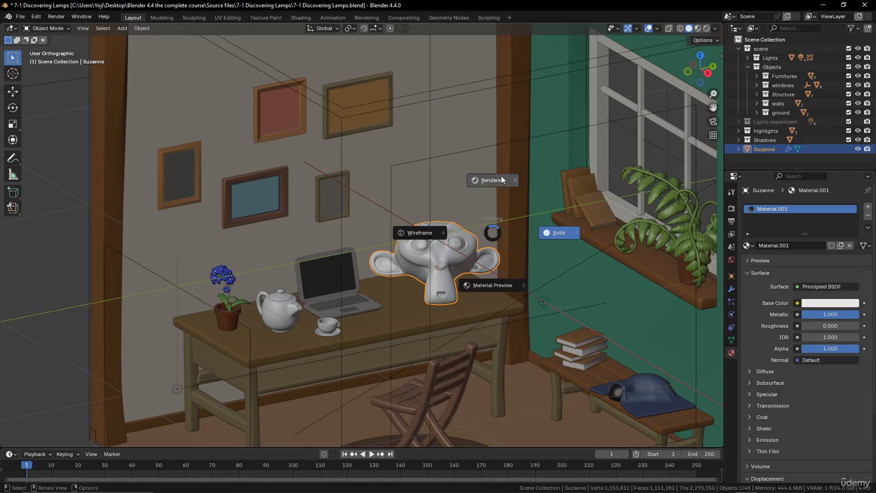
click(502, 180)
Examine the reflections on the chrome monkey head from several distances and angles, including the unlit surroundings outside the room
scroll(499, 194, up, 4)
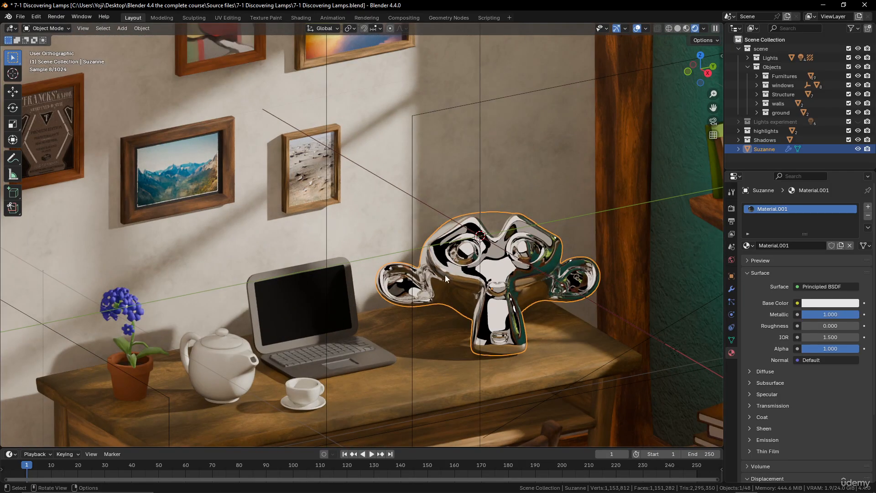
scroll(467, 283, down, 4)
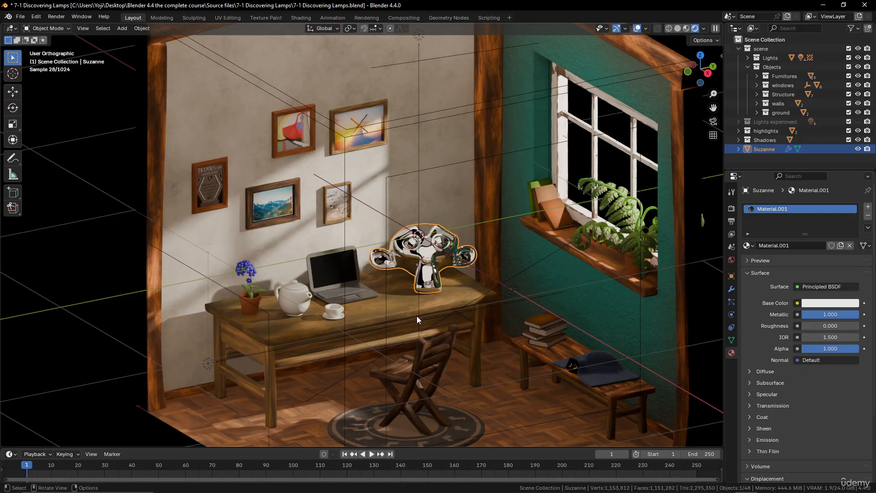
scroll(544, 287, down, 3)
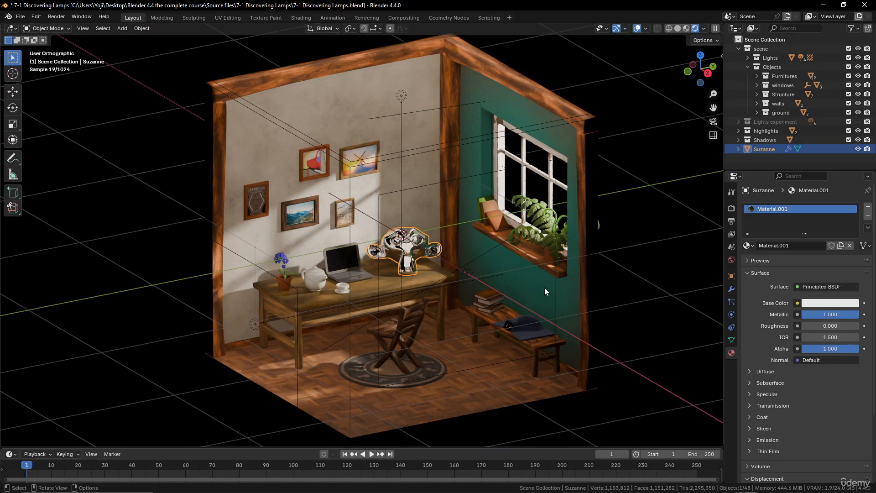
scroll(455, 289, up, 5)
middle_drag(455, 286, 437, 296)
middle_drag(484, 264, 466, 258)
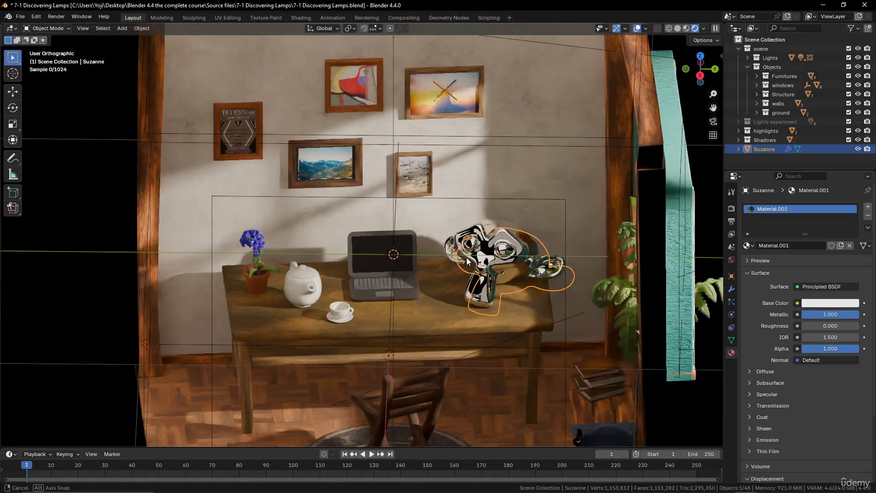
scroll(553, 253, up, 3)
scroll(73, 268, down, 2)
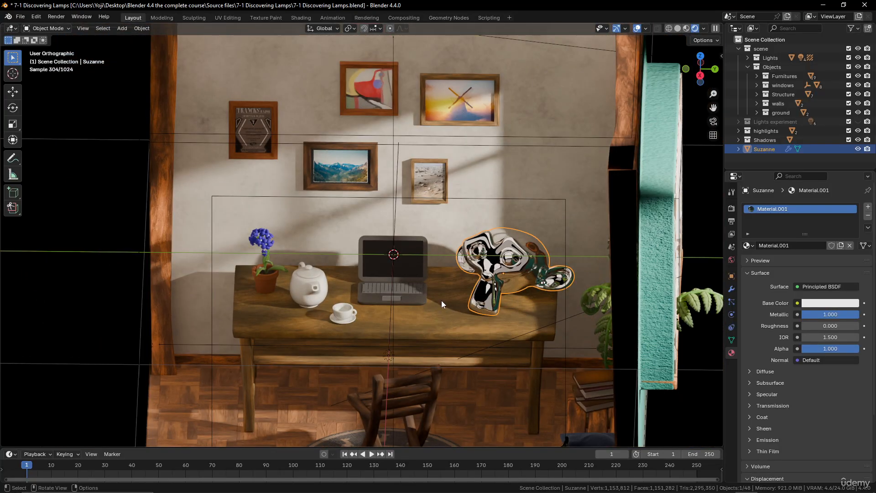
scroll(457, 305, up, 4)
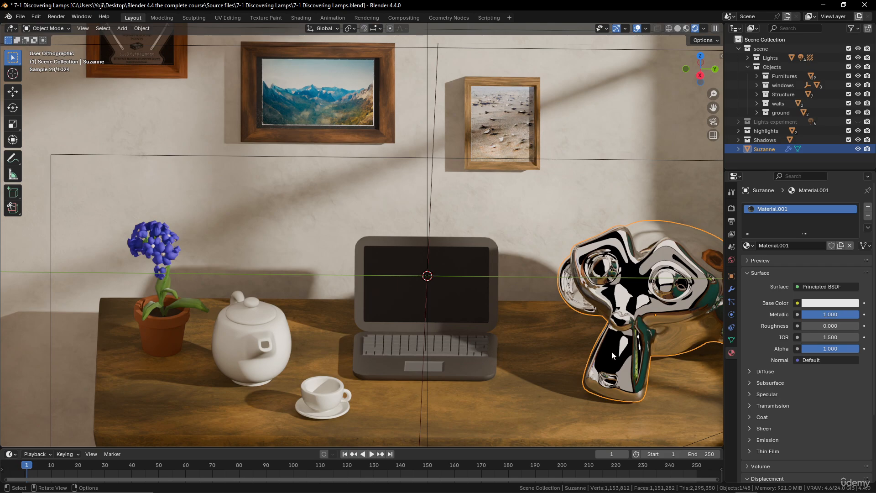
scroll(621, 281, down, 4)
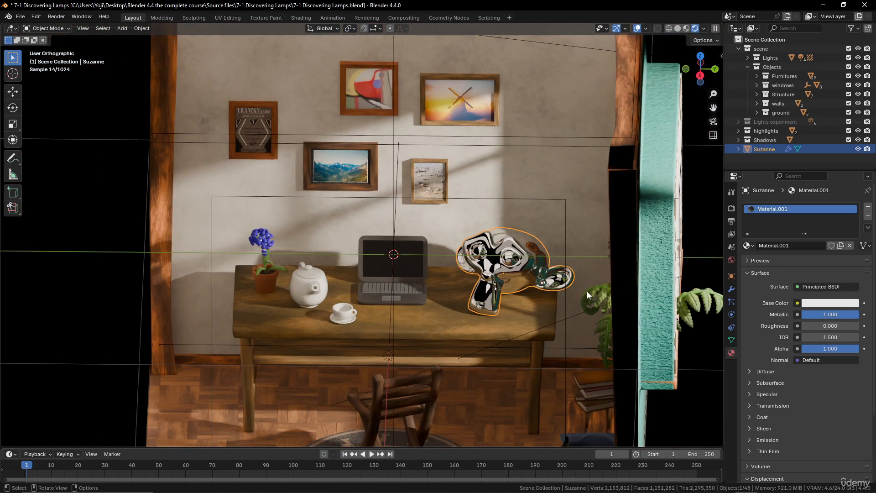
scroll(587, 292, down, 2)
middle_drag(438, 297, 413, 285)
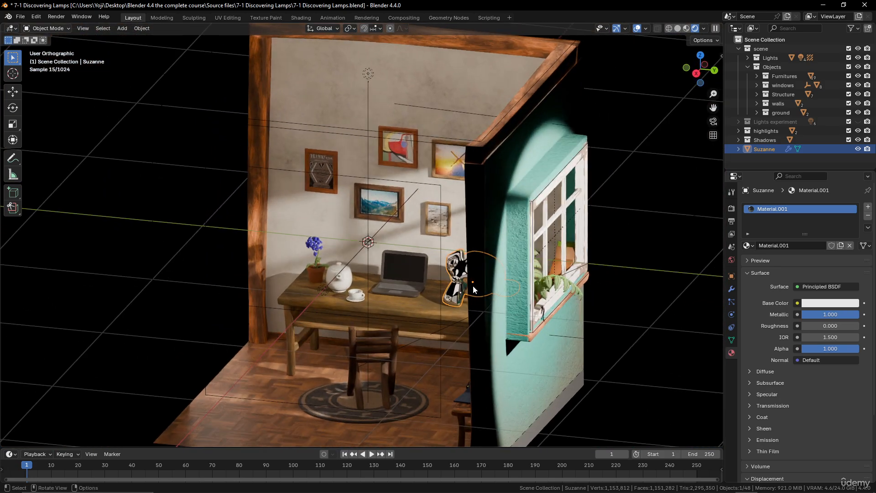
Move the monkey head from the desk to the floor at the room's open front corner and inspect its reflections
key(g)
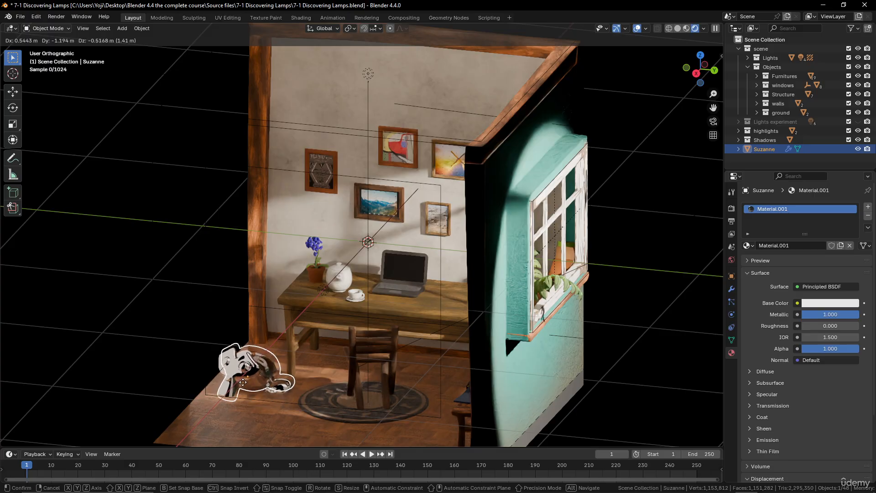
click(245, 382)
middle_drag(244, 383, 410, 393)
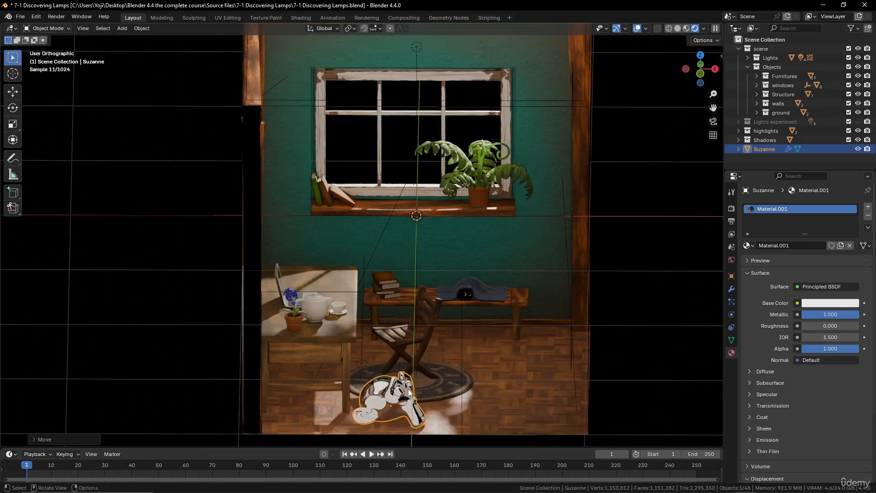
key(g)
click(543, 392)
middle_drag(543, 393, 379, 379)
scroll(380, 316, up, 3)
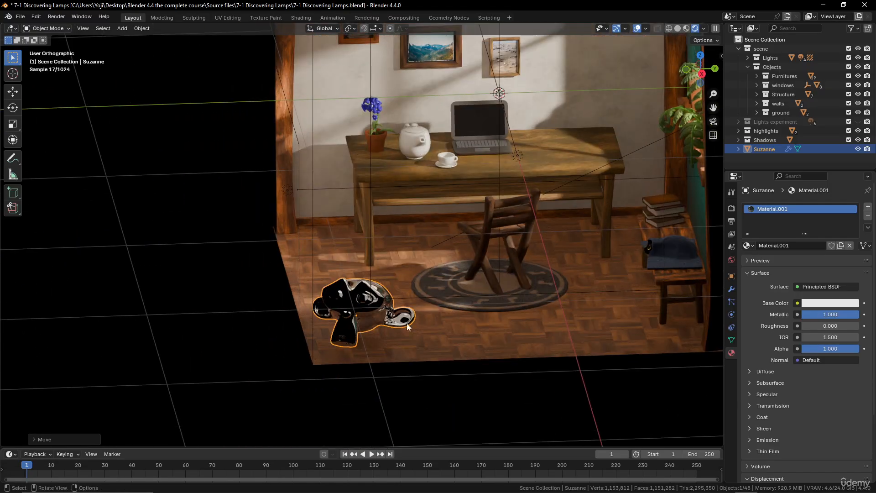
scroll(413, 317, up, 3)
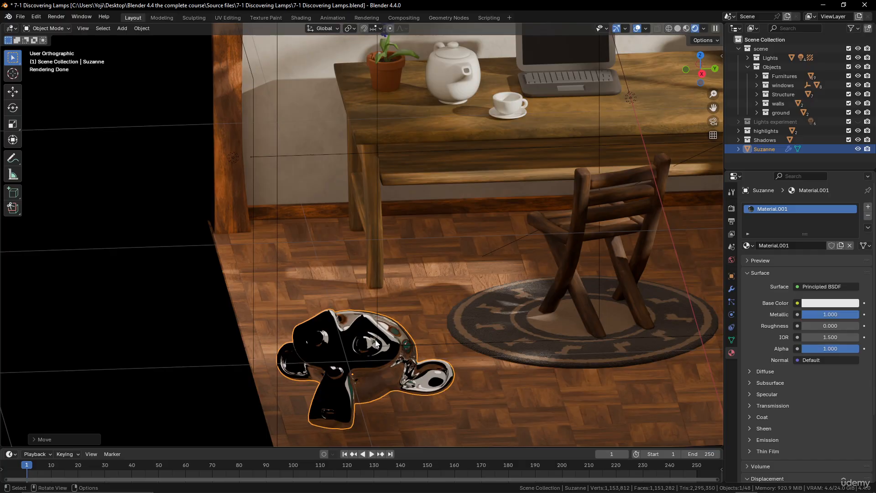
Undo the monkey head's moves from the desk to the floor
scroll(443, 327, down, 3)
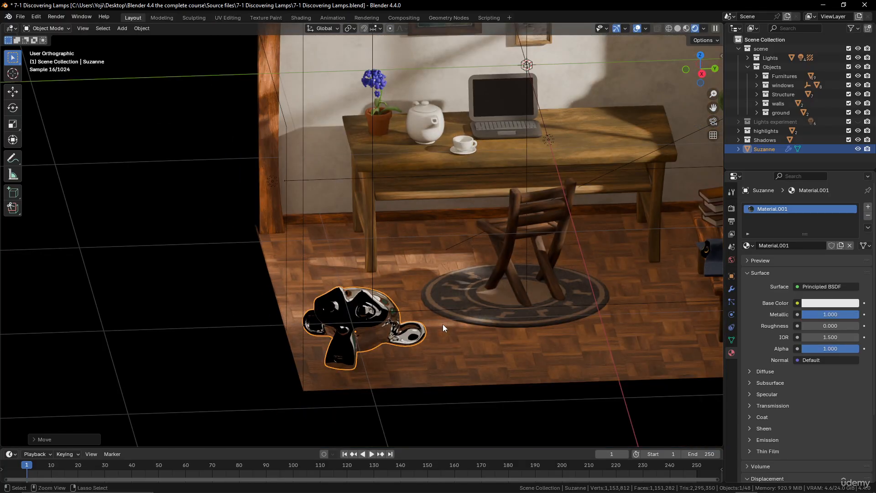
key(ctrl+z)
key(ctrl+z)
middle_drag(582, 217, 509, 306)
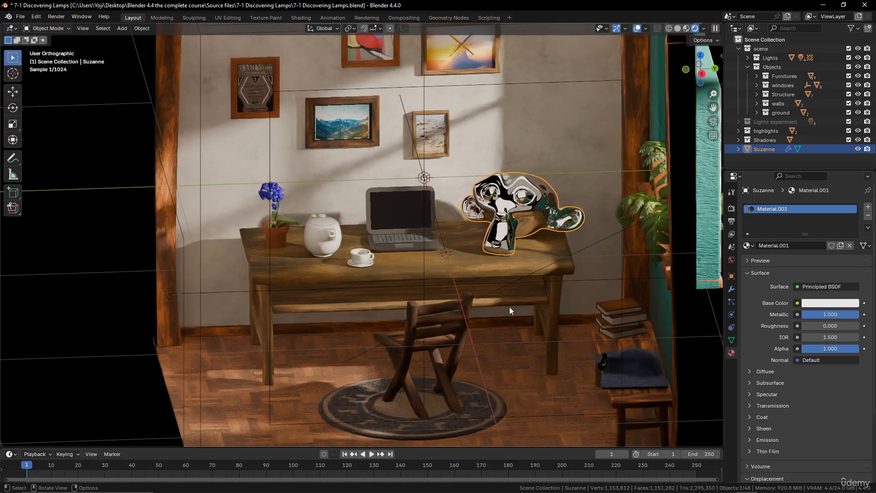
scroll(611, 191, up, 3)
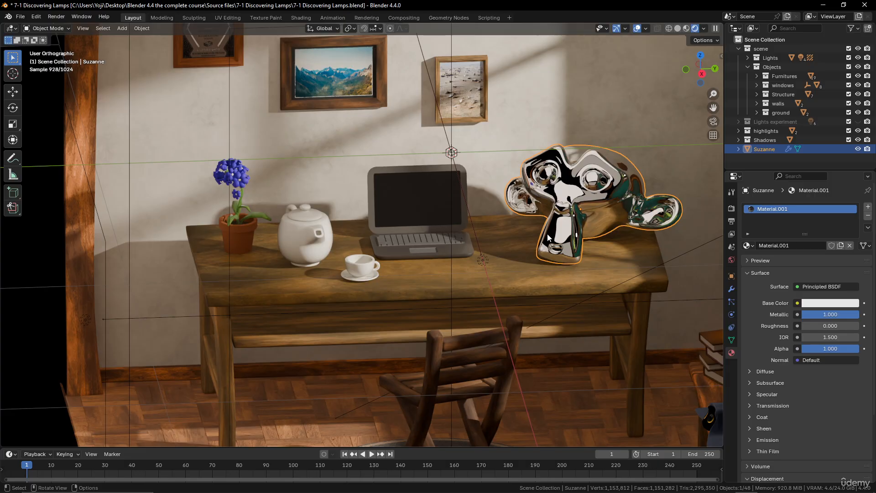
Hide the Lights collection in the viewport and assign an Environment Texture to the world's background color
click(859, 58)
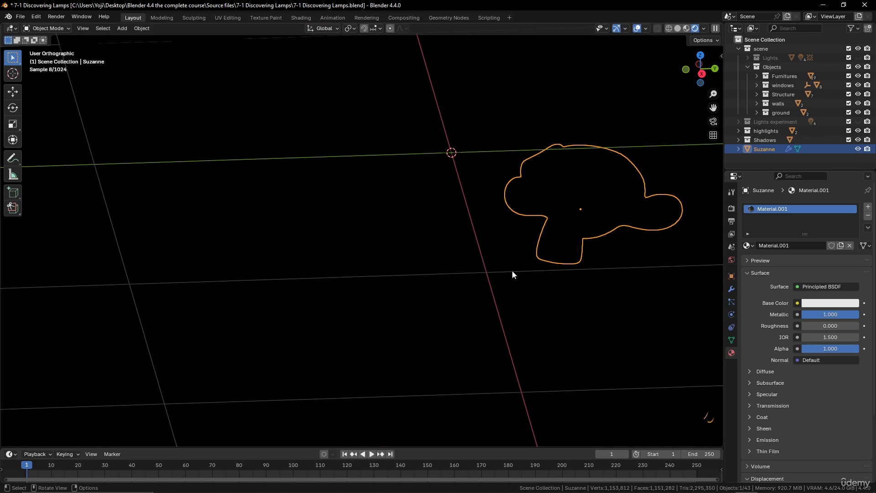
click(731, 260)
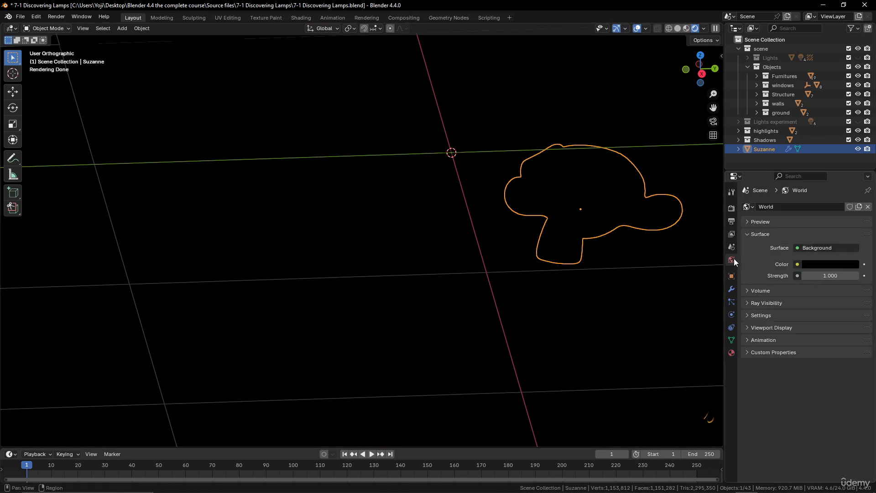
click(797, 264)
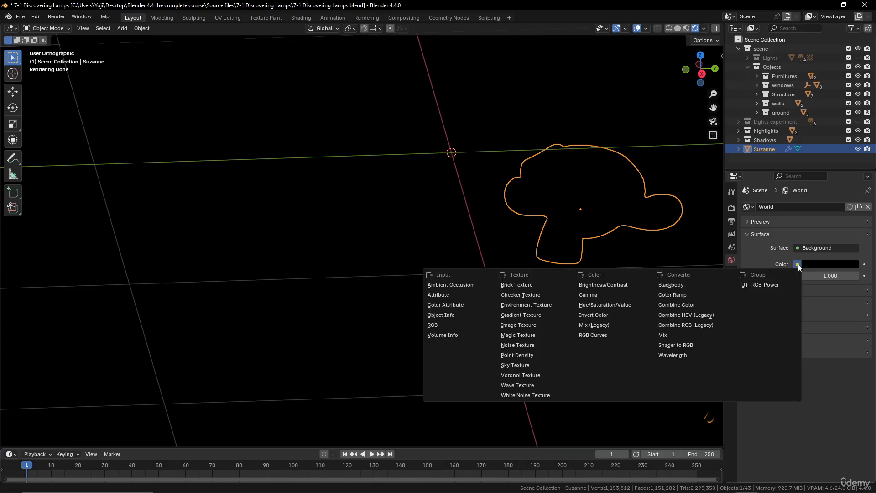
click(543, 305)
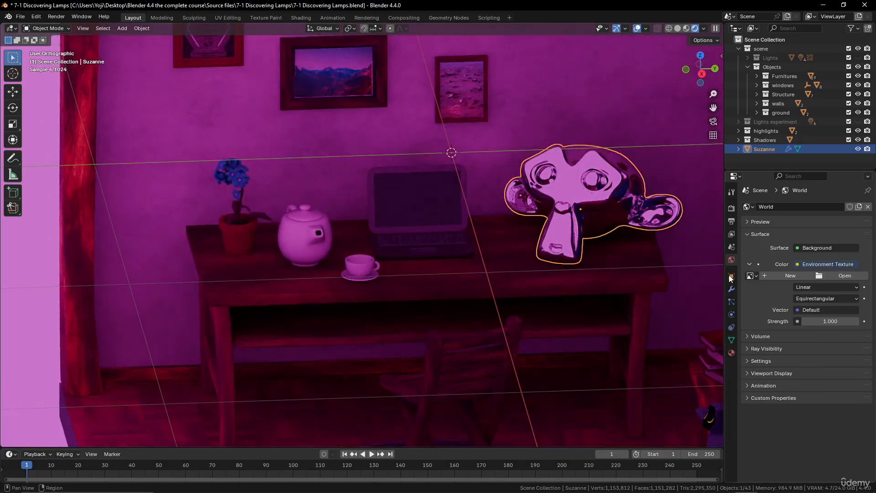
scroll(502, 213, down, 5)
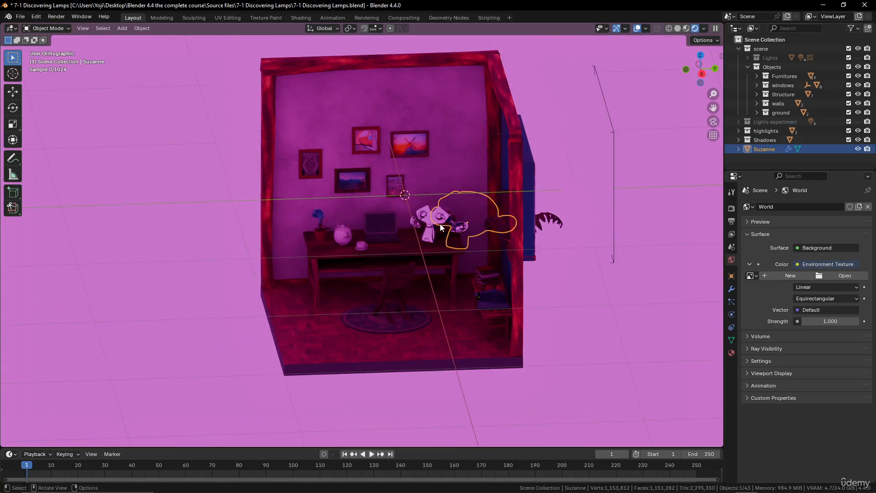
scroll(478, 244, up, 4)
middle_drag(478, 246, 512, 272)
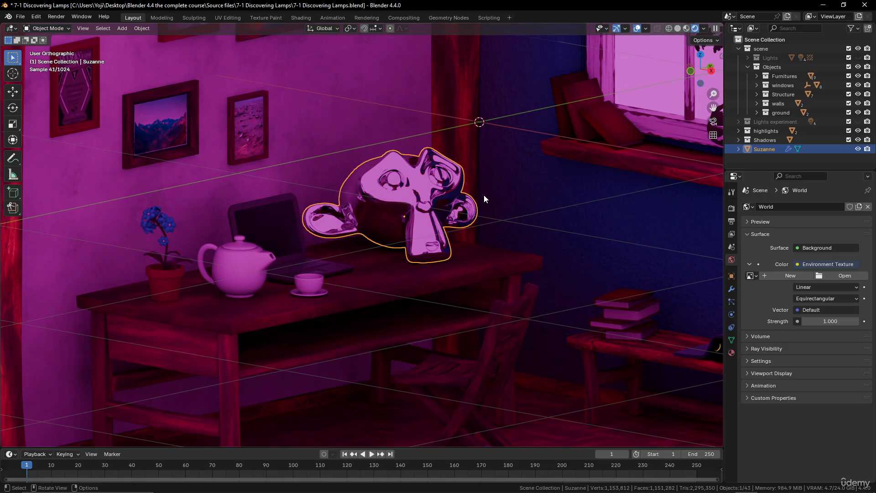
scroll(484, 199, down, 3)
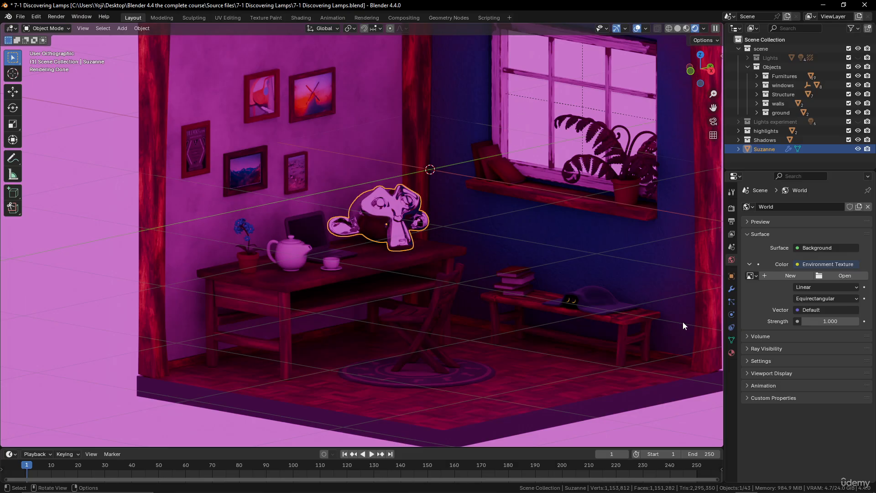
Load victoria_sunset_2k.hdr from the HDRI folder in 7-2 HDRI Images as the world's environment image
click(842, 276)
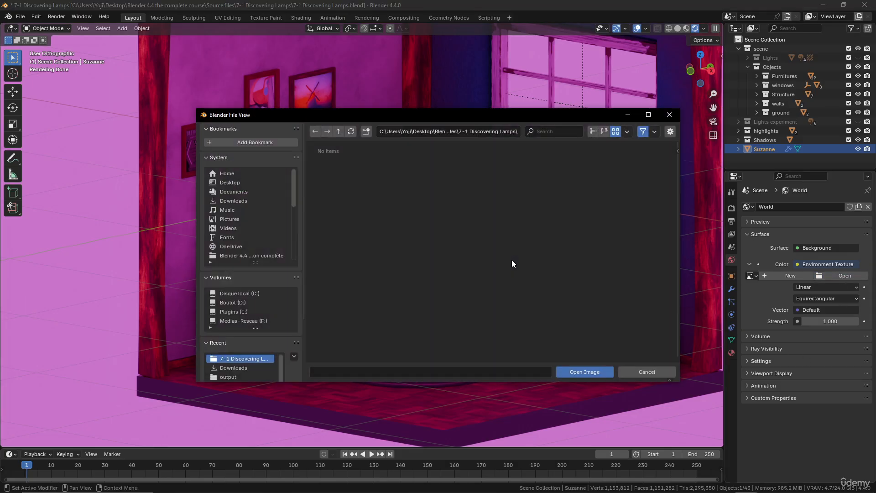
click(340, 133)
double_click(338, 181)
click(344, 176)
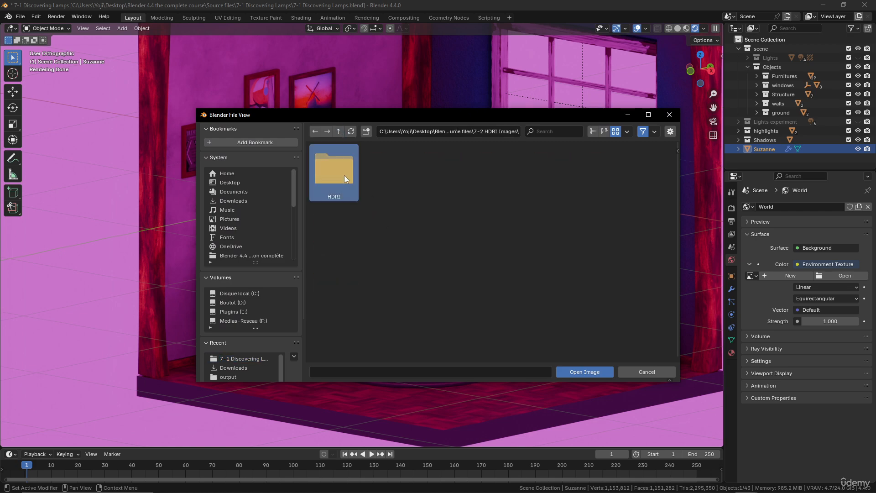
double_click(334, 173)
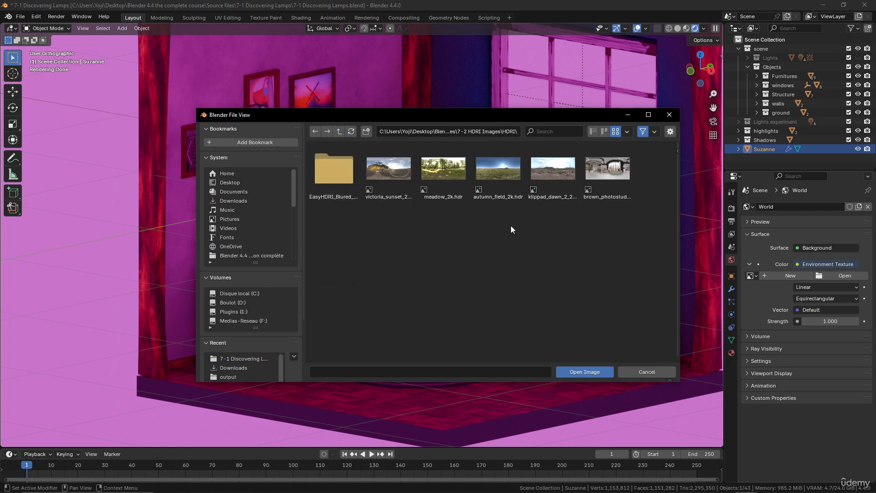
click(396, 171)
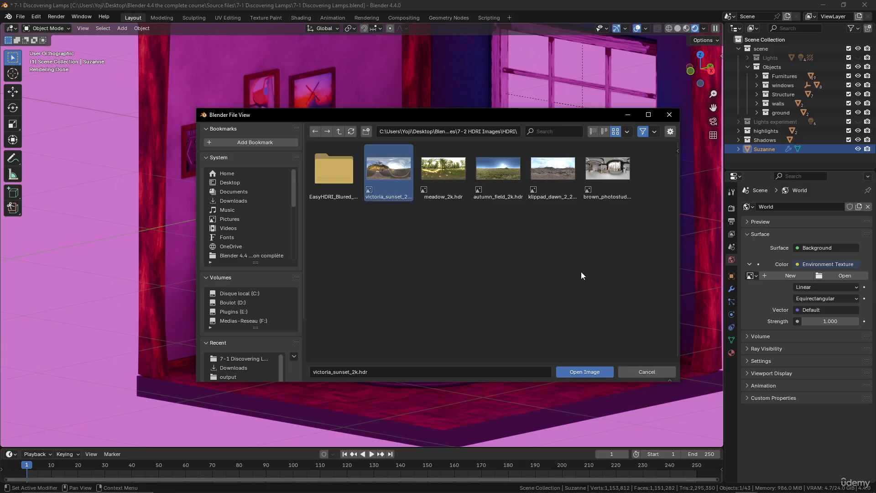
click(581, 370)
Examine the room and the chrome monkey head's reflections under the sunset HDRI, from far away and close up
scroll(542, 259, down, 7)
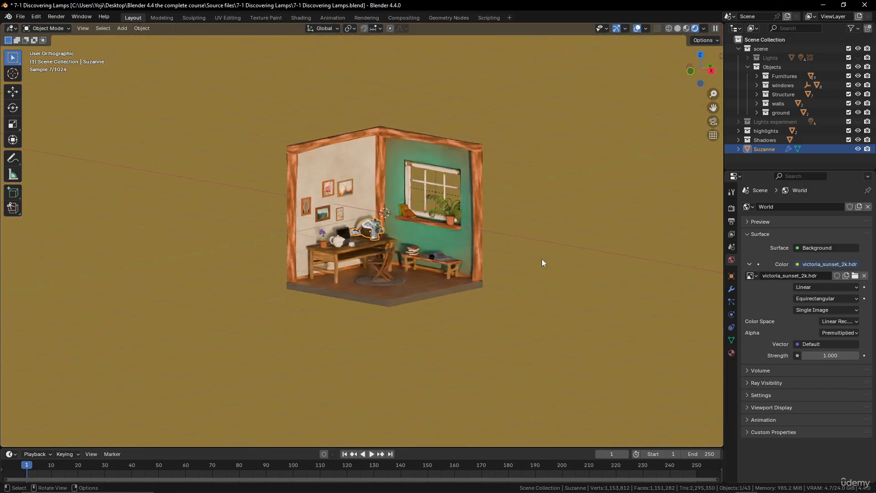
scroll(542, 259, up, 8)
key(g)
middle_drag(451, 249, 479, 276)
scroll(479, 276, up, 4)
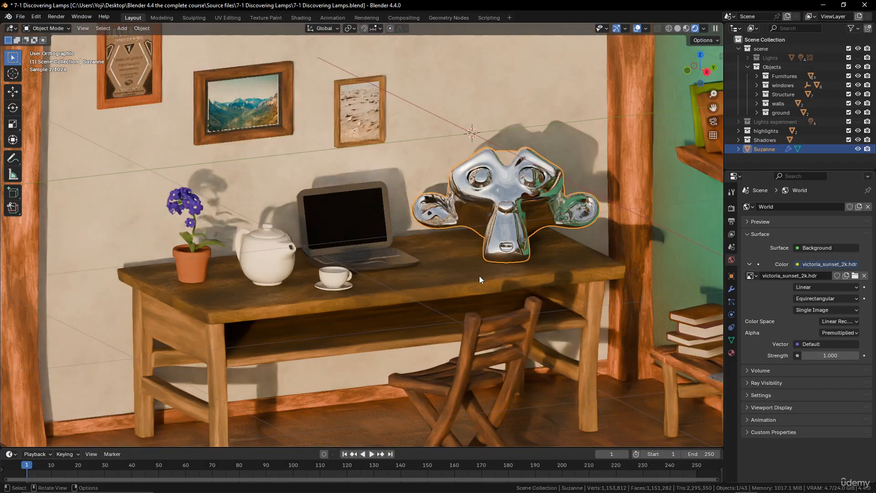
scroll(538, 250, down, 4)
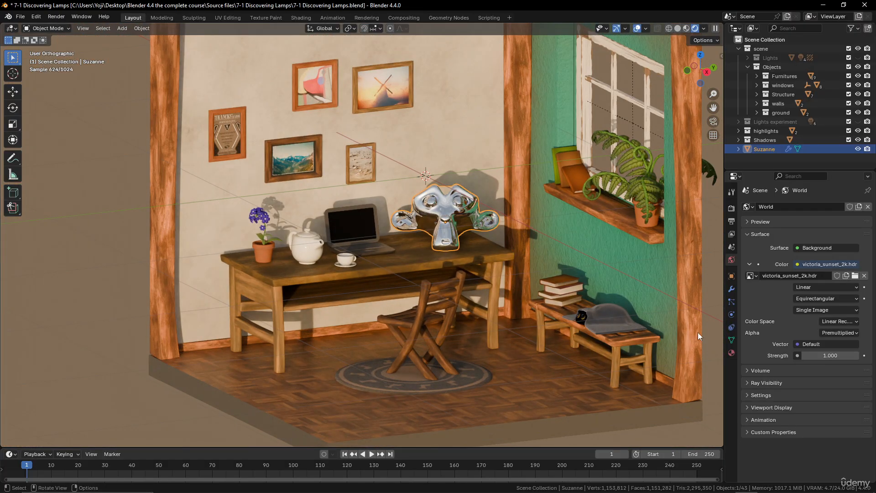
Try a world background strength of 0.900, and set it back to 1.000
double_click(830, 356)
text(0.2)
key(Return)
drag(827, 355, 839, 355)
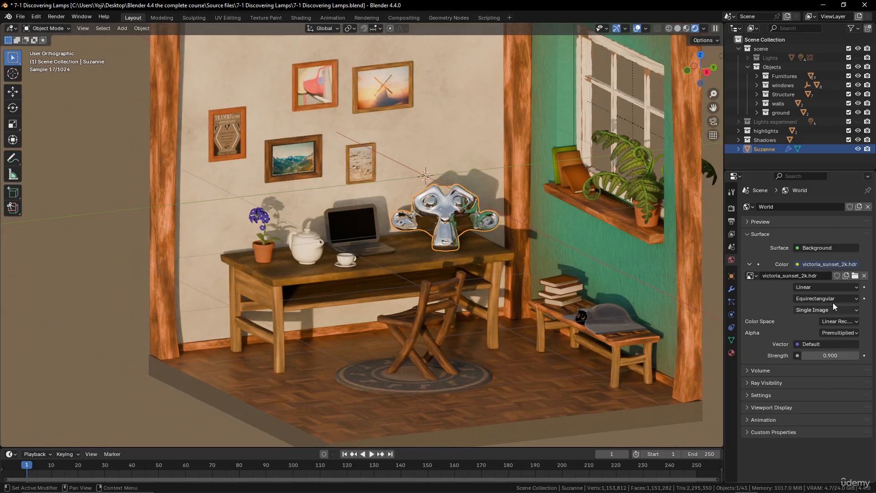
click(828, 356)
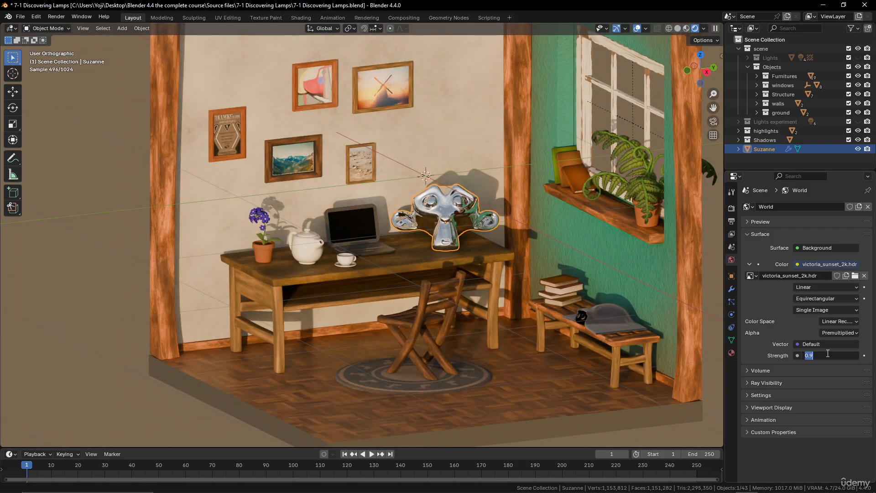
text(1)
key(Return)
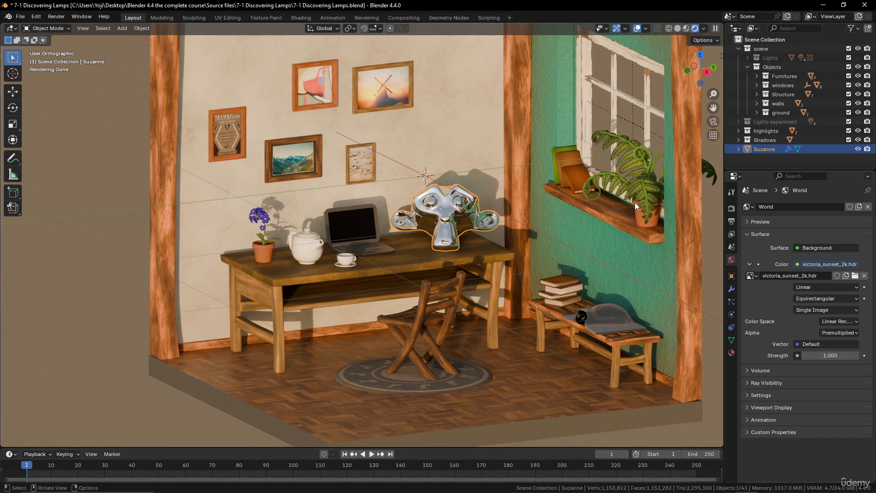
Replace the world's environment image with autumn_field_2k.hdr from the HDRI folder
click(865, 276)
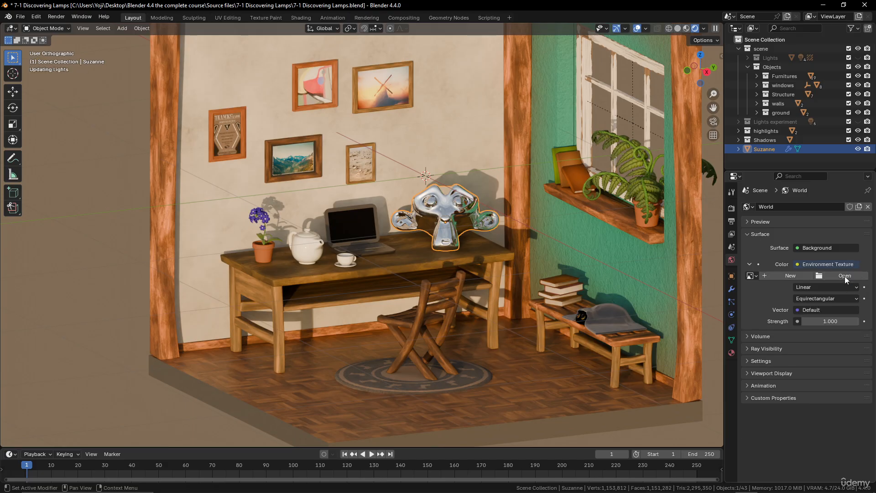
click(845, 277)
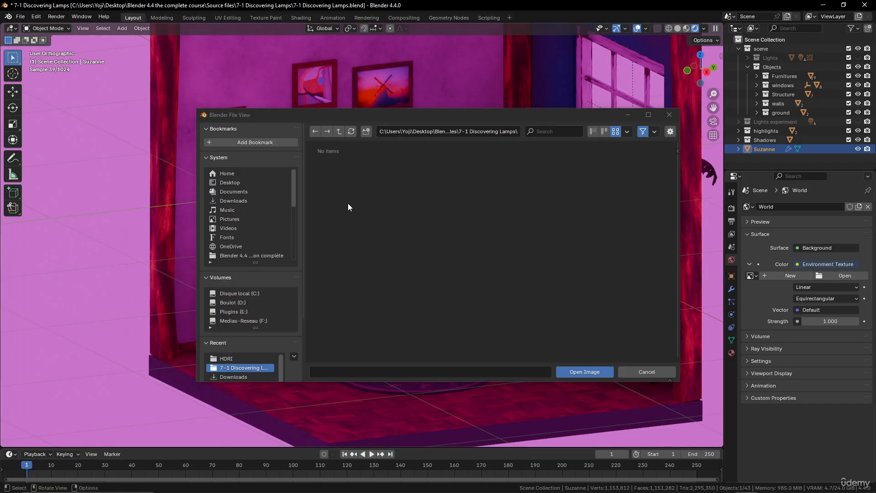
click(229, 359)
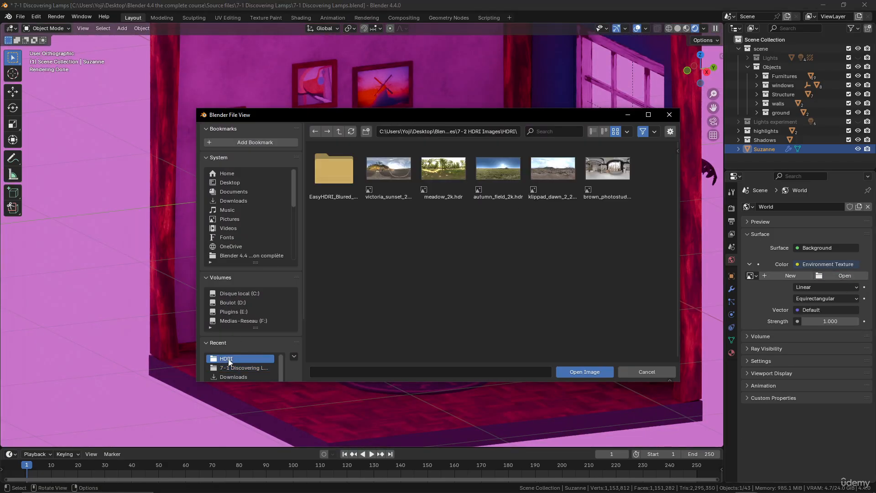
click(445, 178)
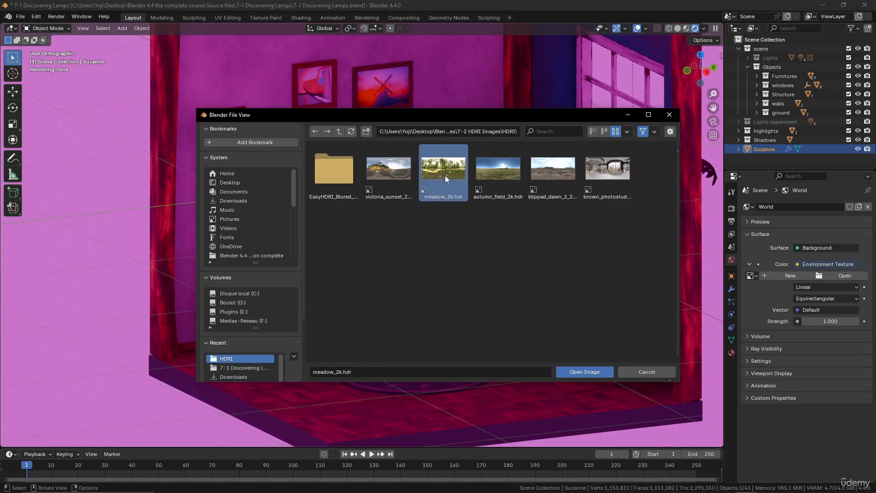
click(507, 169)
click(593, 369)
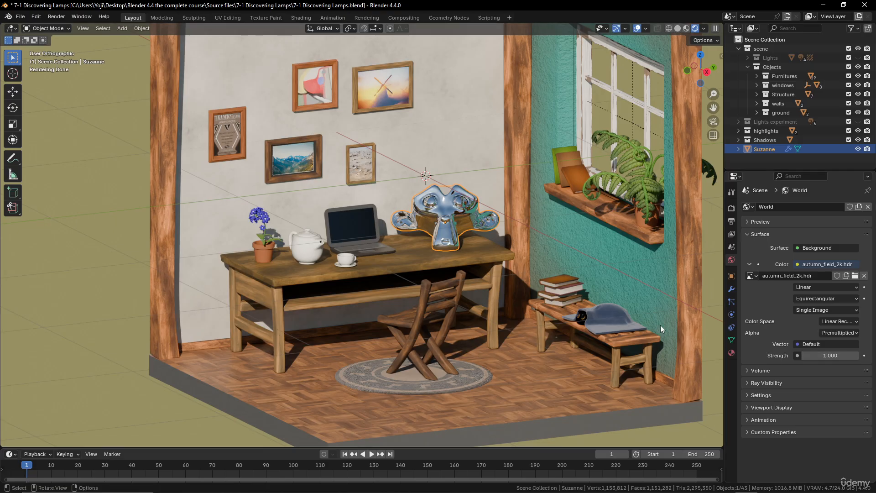
Examine the autumn field HDRI's lighting and shadows on the room from several angles and distances
scroll(476, 248, down, 5)
scroll(475, 247, up, 5)
middle_drag(466, 248, 457, 250)
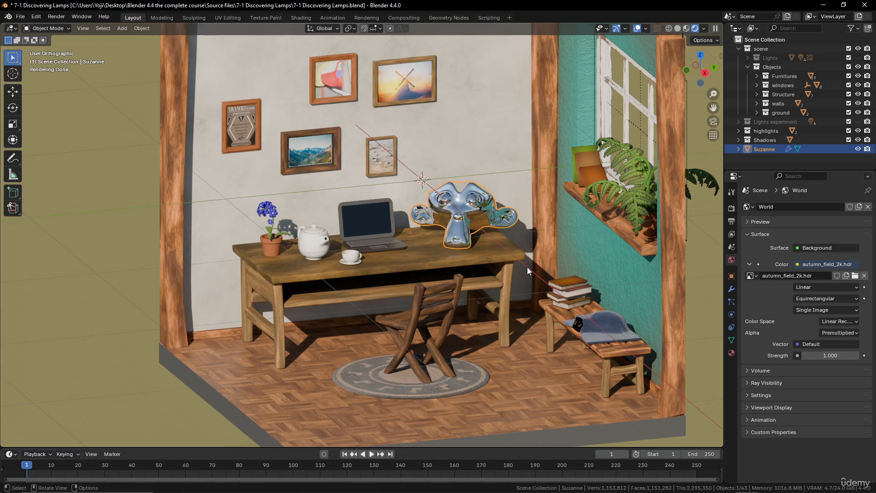
scroll(536, 238, down, 4)
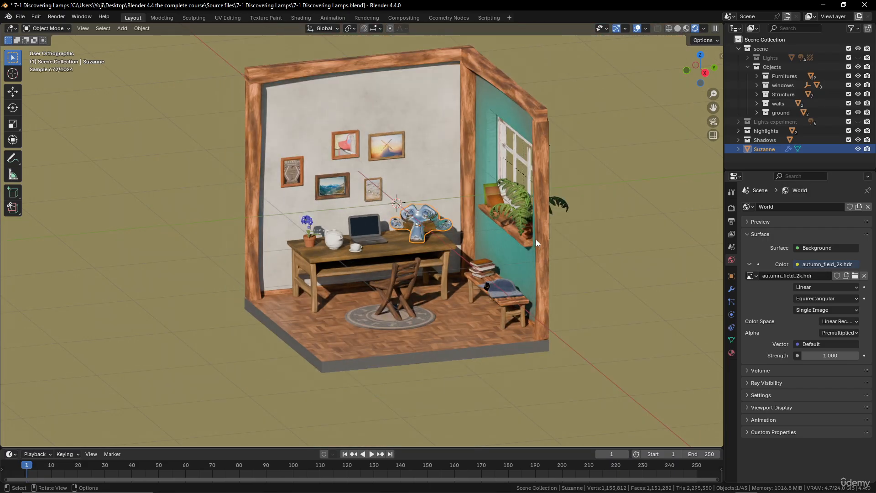
middle_drag(536, 239, 571, 234)
scroll(572, 235, down, 2)
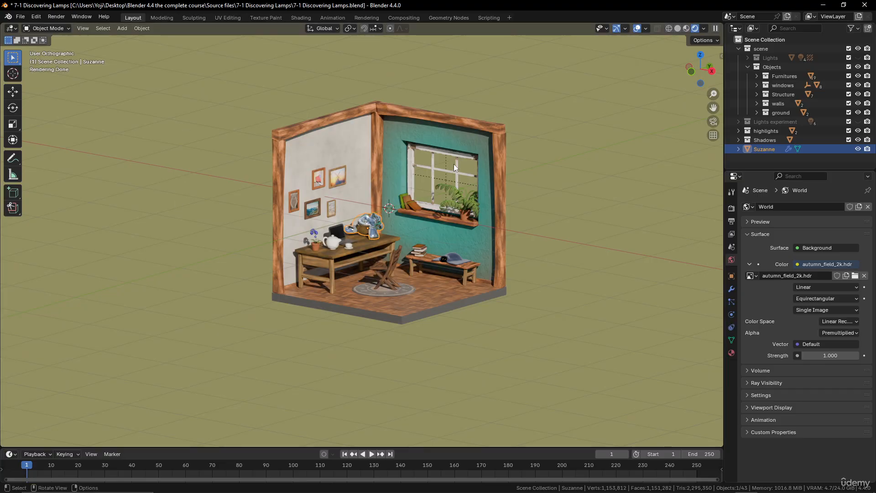
scroll(580, 239, up, 2)
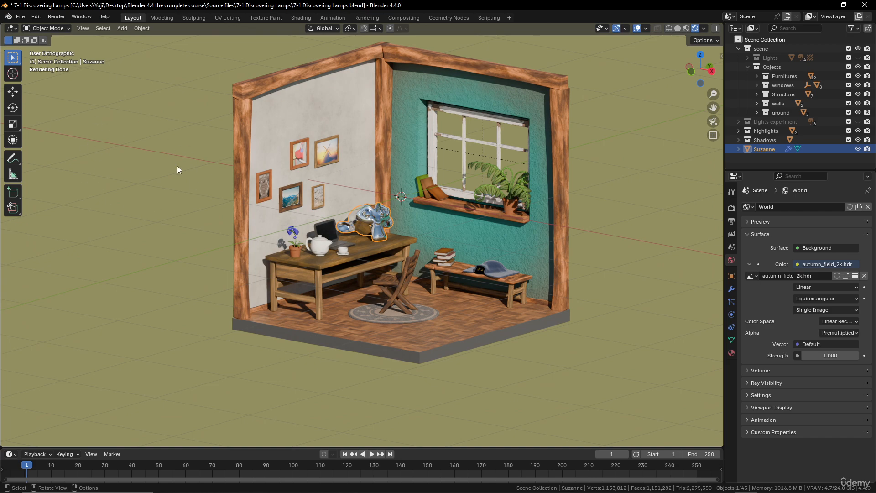
Switch the view to perspective and examine the room against the autumn field surroundings, from its open front and from behind the window wall
key(KP_5)
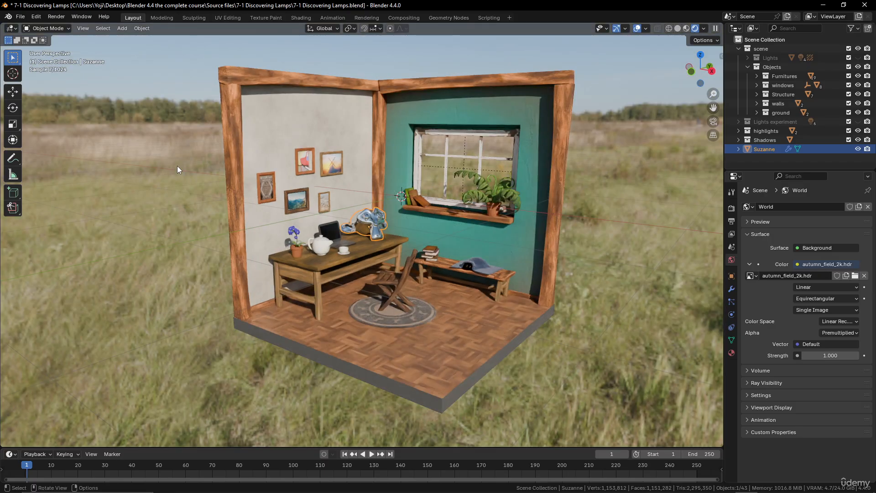
scroll(390, 204, down, 2)
middle_drag(391, 204, 464, 211)
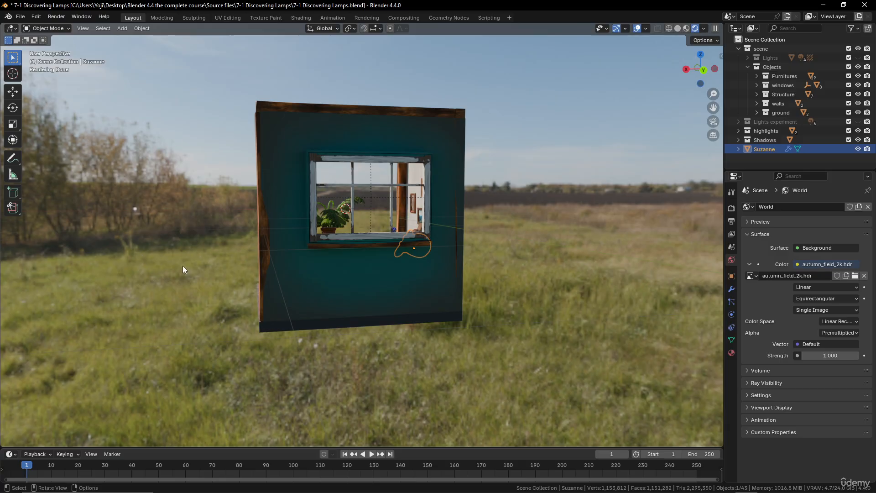
middle_drag(180, 179, 322, 179)
scroll(459, 207, up, 2)
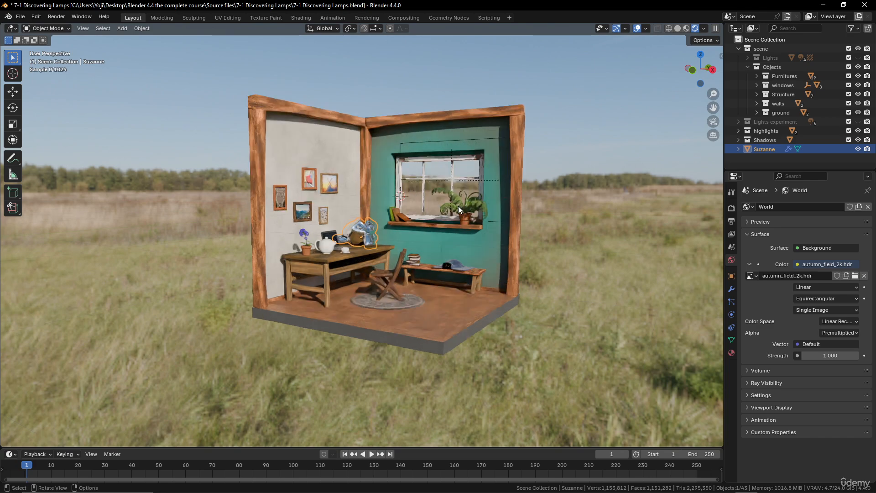
scroll(459, 206, up, 3)
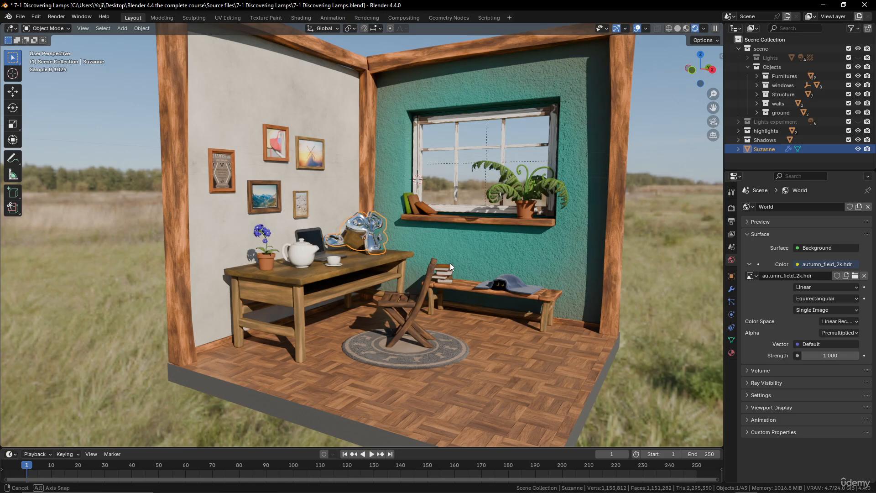
scroll(448, 263, up, 2)
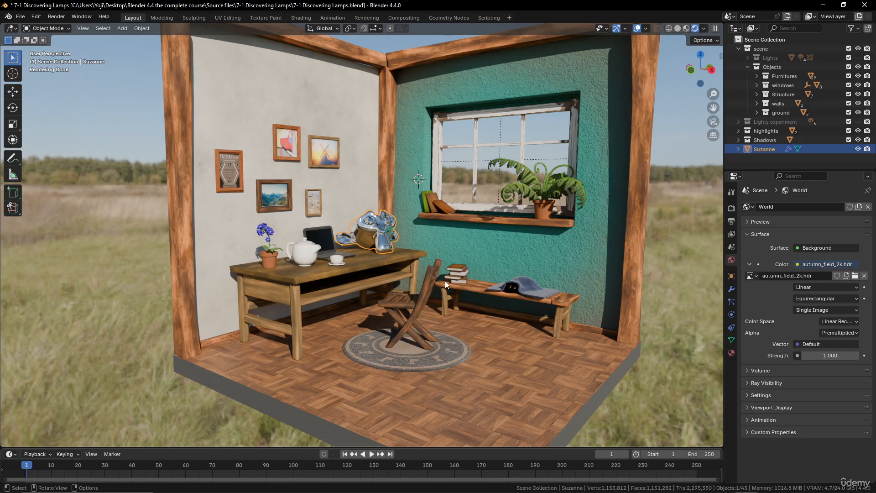
middle_drag(445, 281, 420, 300)
scroll(420, 300, down, 2)
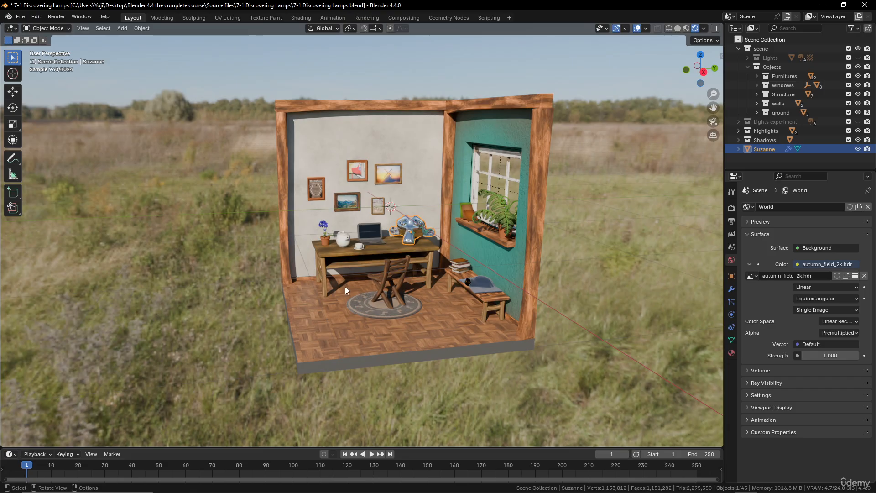
Install the Easy HDRI add-on from EasyHDRI-2.1.0.zip in the 7-2 HDRI Images folder, and close the preferences
scroll(390, 300, up, 3)
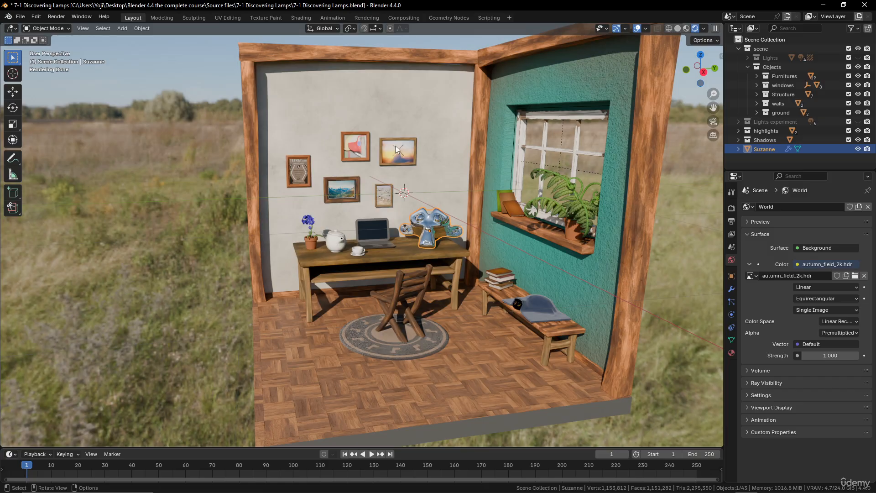
click(36, 16)
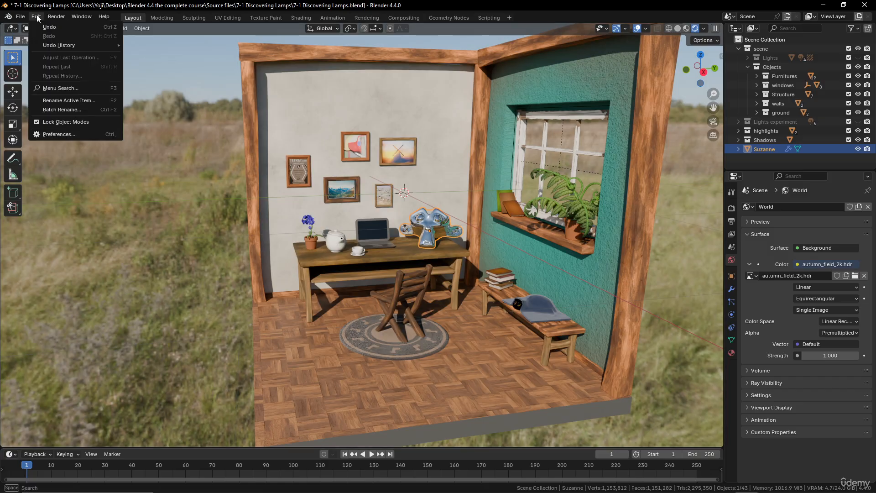
click(59, 133)
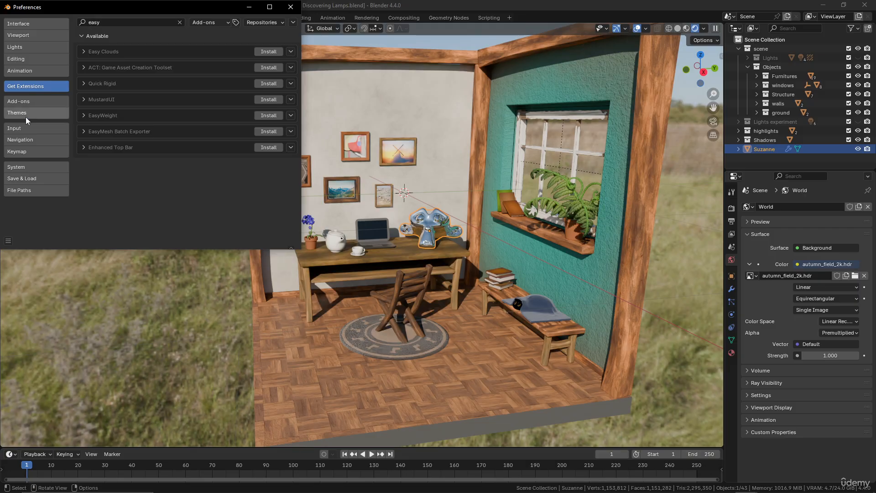
click(33, 101)
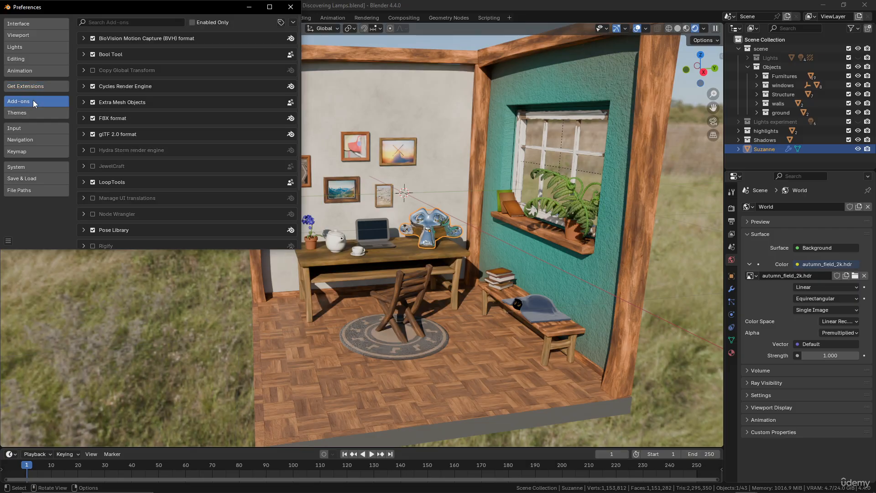
click(292, 23)
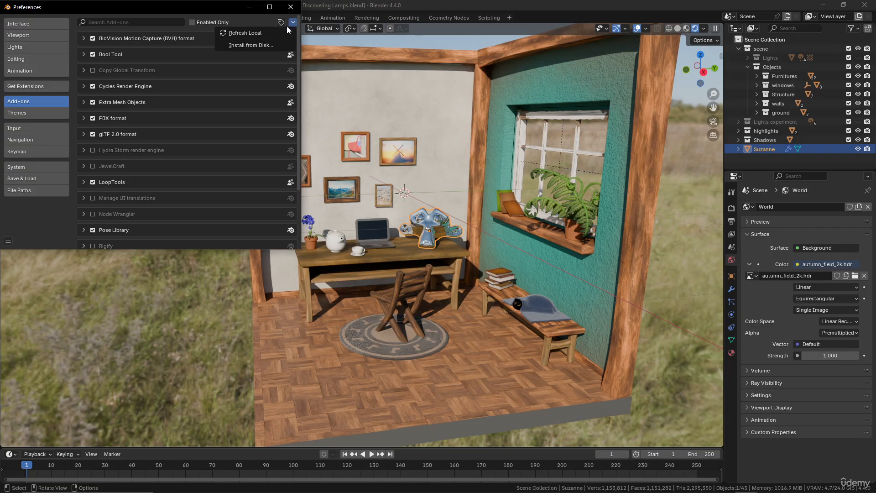
click(256, 45)
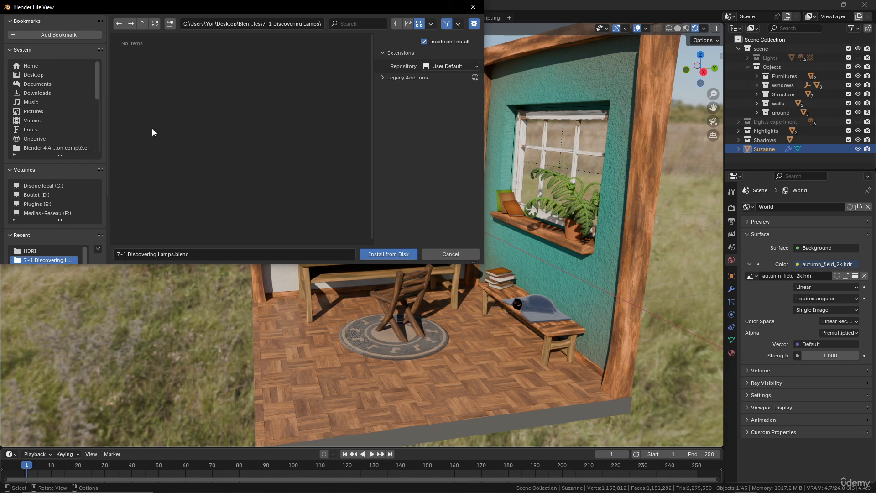
click(145, 25)
double_click(139, 64)
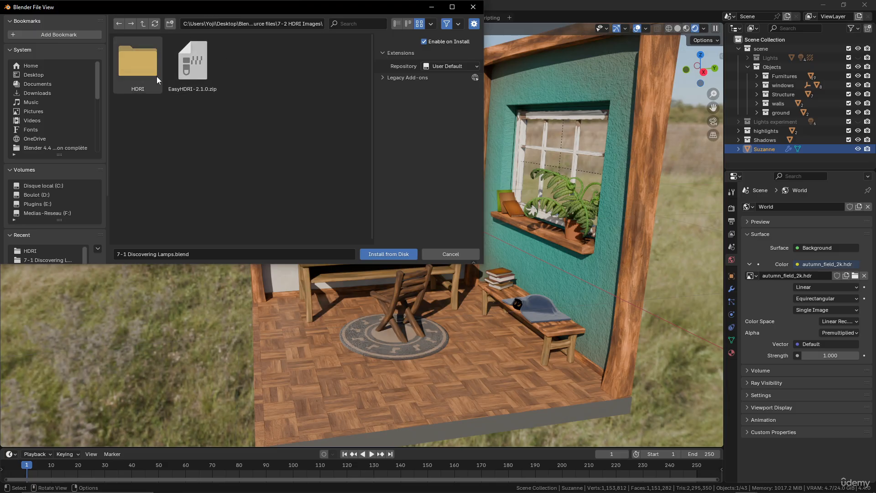
click(195, 64)
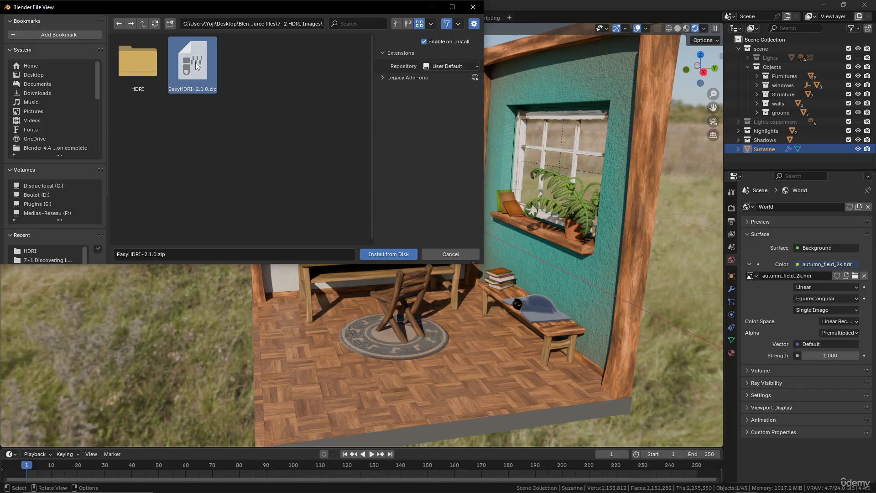
click(392, 253)
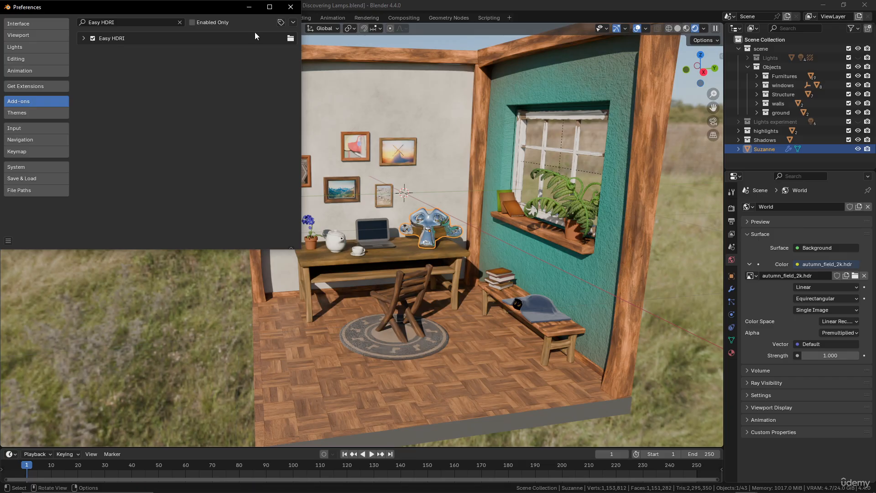
click(290, 7)
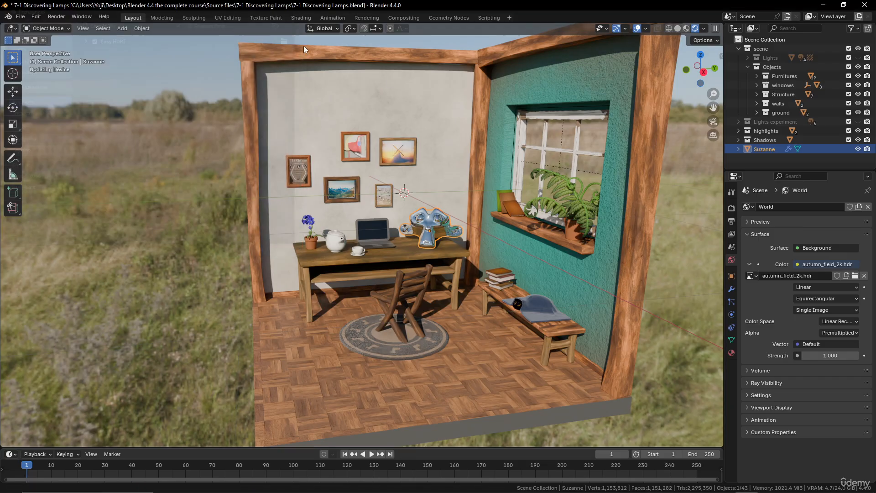
Enable the Screencast Keys display in the 3D viewport and hide the sidebar
click(721, 58)
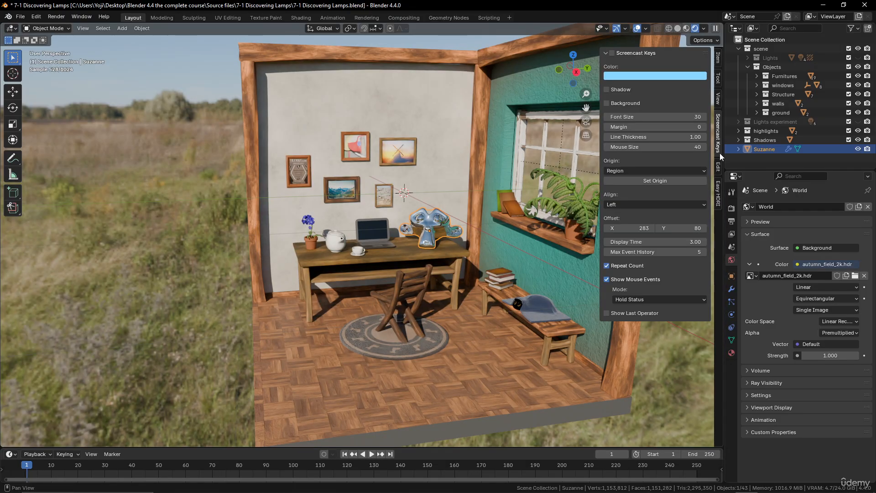
click(719, 194)
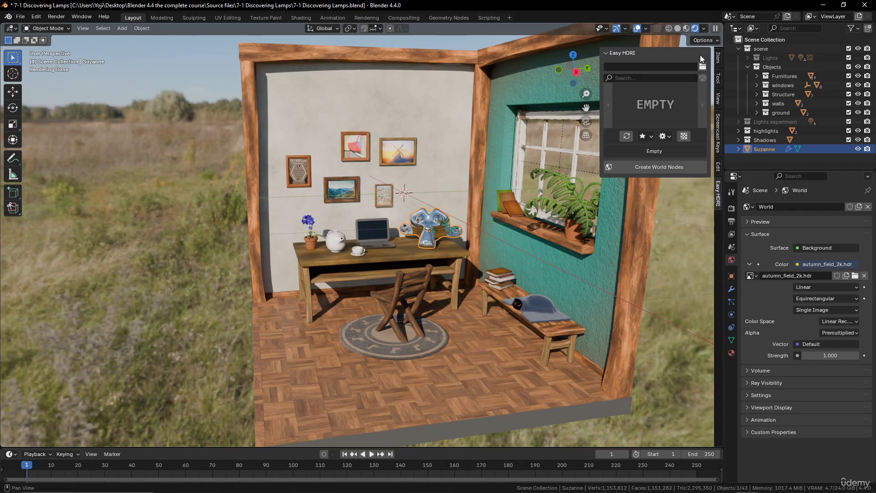
click(719, 105)
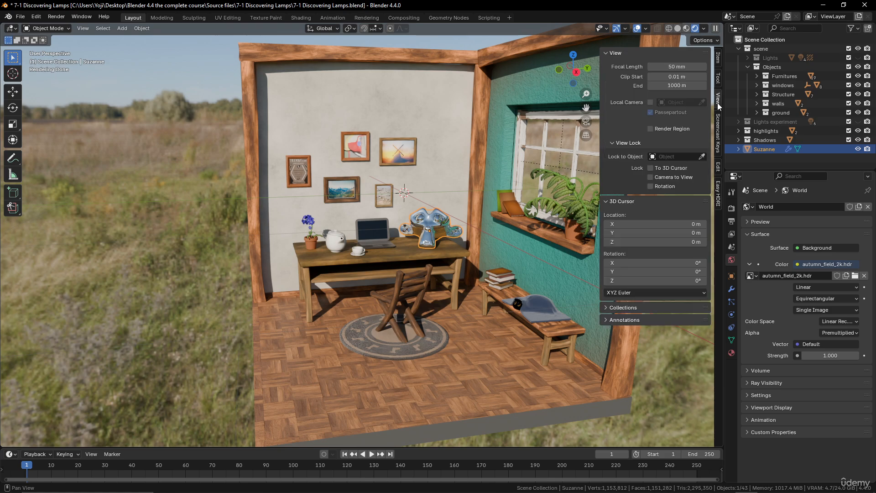
click(720, 124)
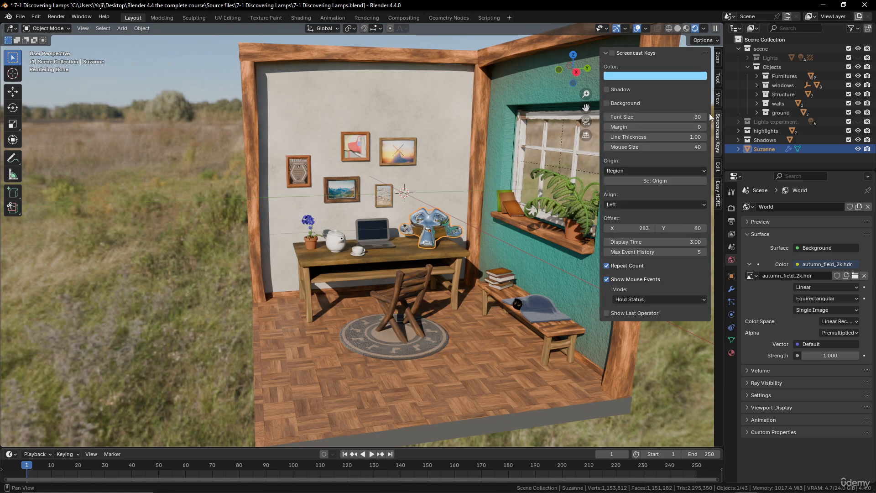
click(613, 53)
drag(601, 63, 721, 64)
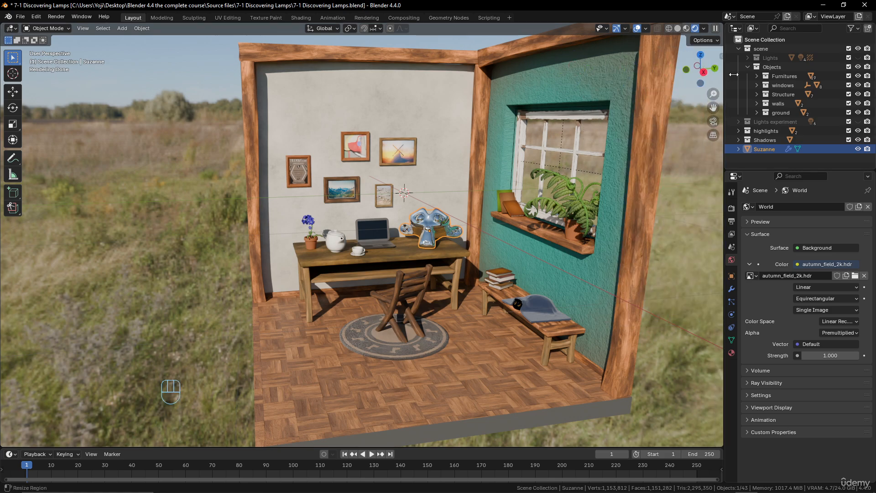
Load the HDRI folder from 7-2 HDRI Images as Easy HDRI's image source
click(722, 55)
click(720, 188)
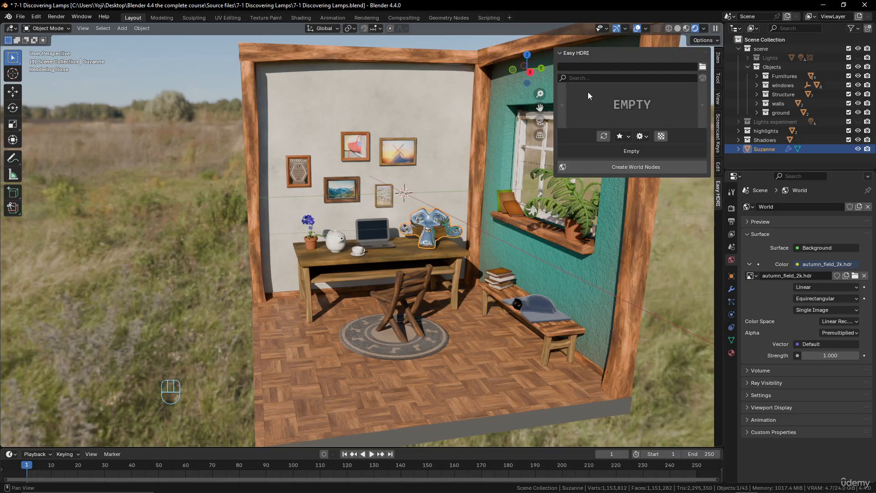
drag(552, 98, 571, 98)
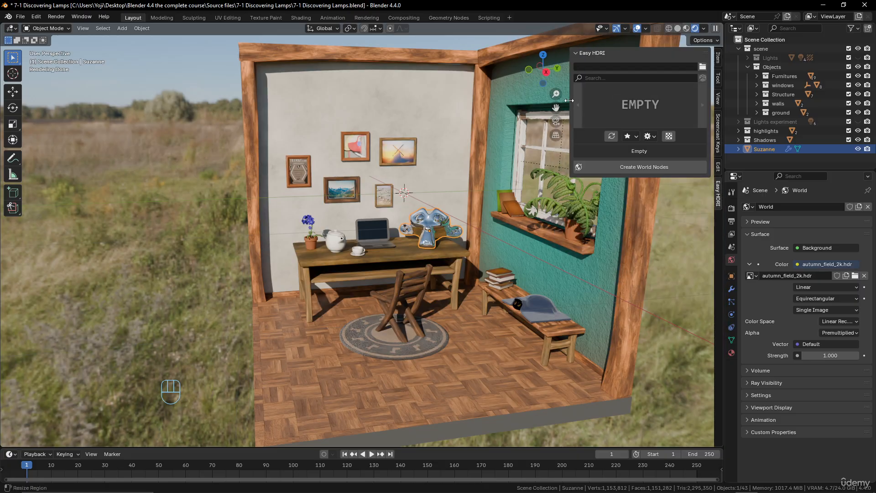
click(703, 67)
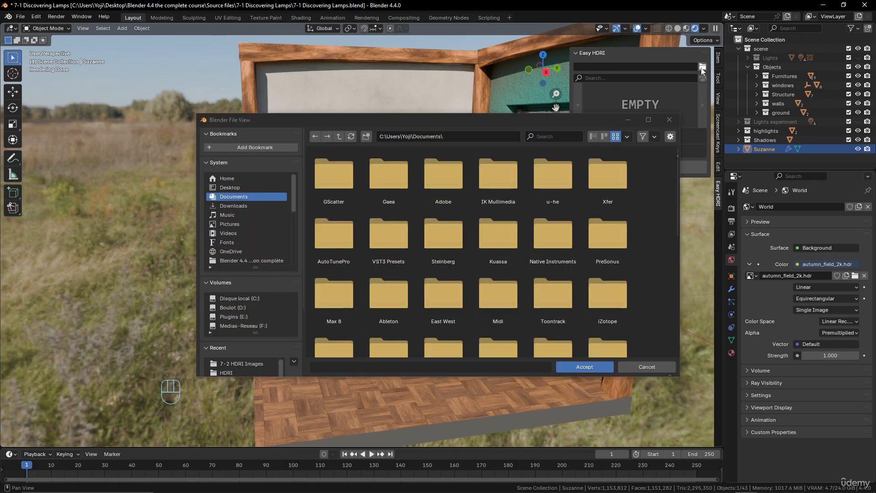
click(237, 372)
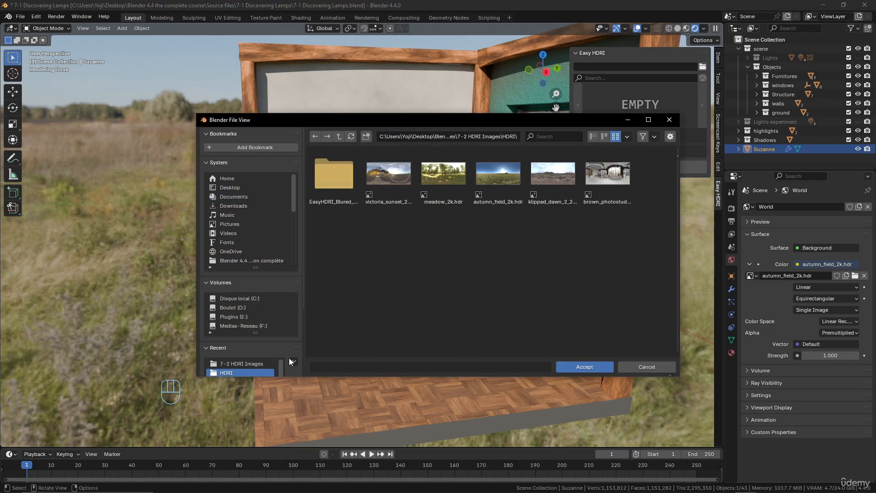
click(585, 364)
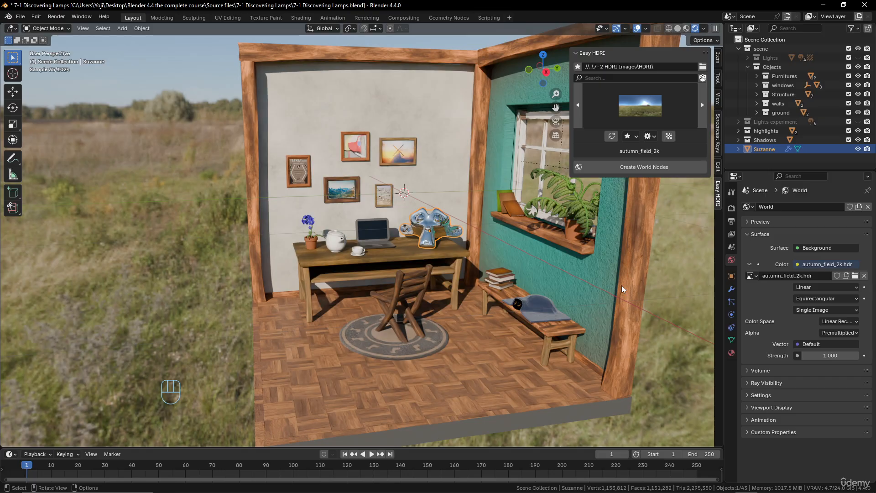
Create the Easy HDRI world nodes for autumn_field_2k, review the generated world settings and collapse their Surface section
click(656, 168)
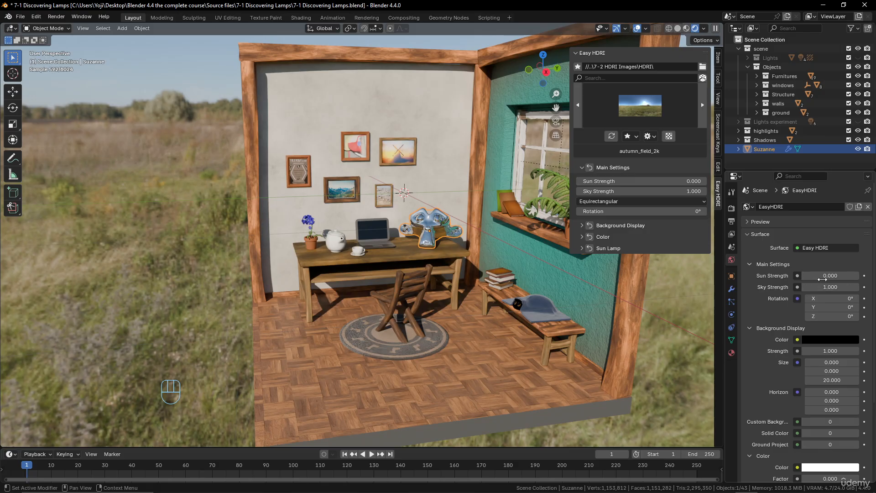
scroll(806, 271, down, 5)
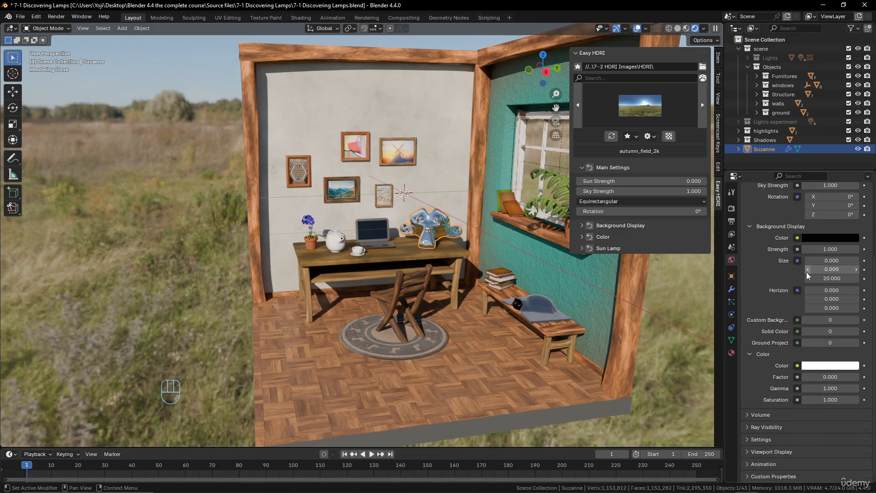
scroll(801, 296, up, 5)
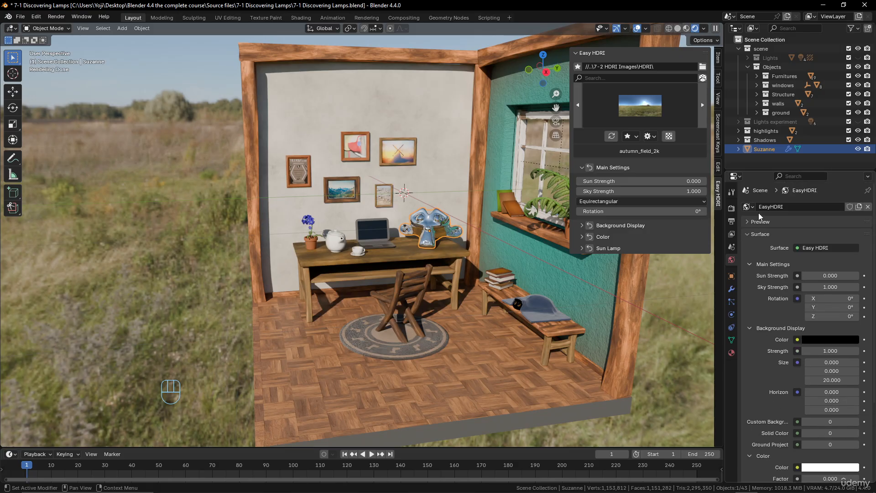
click(747, 234)
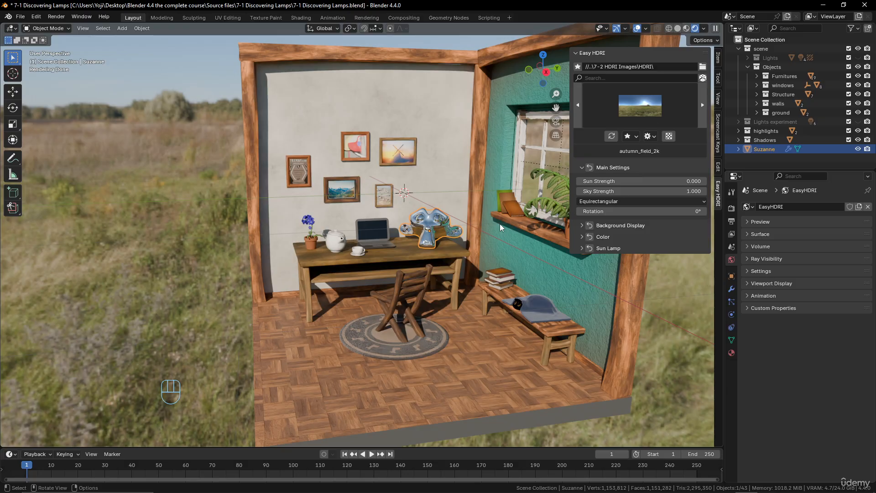
Set the autumn field environment's rotation to -2.4° in Easy HDRI
mouse_move(423, 220)
middle_down()
mouse_move(414, 219)
mouse_move(421, 224)
middle_up()
scroll(421, 223, up, 1)
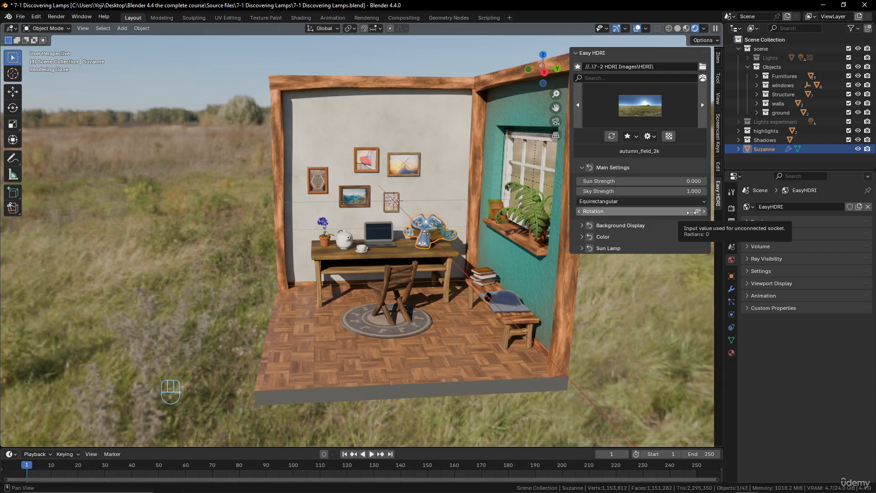
mouse_move(647, 212)
mouse_down()
mouse_move(688, 213)
mouse_move(620, 212)
mouse_move(650, 212)
mouse_up()
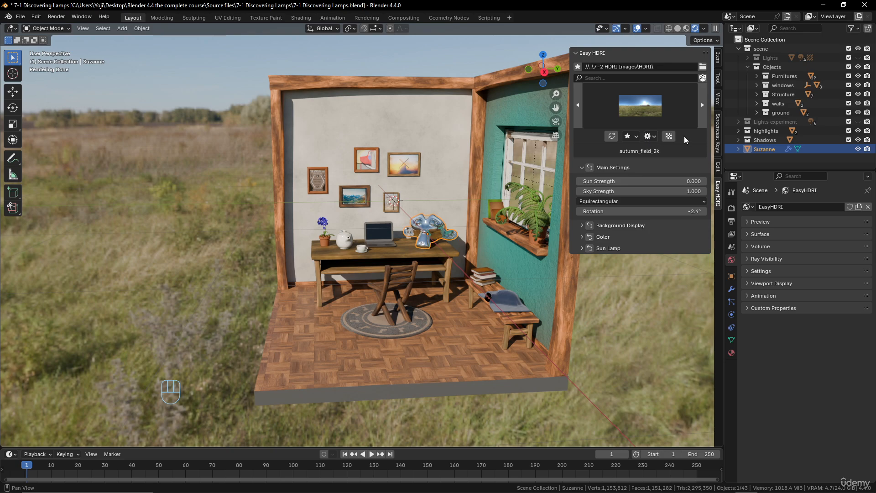
Switch Easy HDRI's transparent background option on and off several times to compare the room with and without the backdrop
click(670, 136)
click(670, 137)
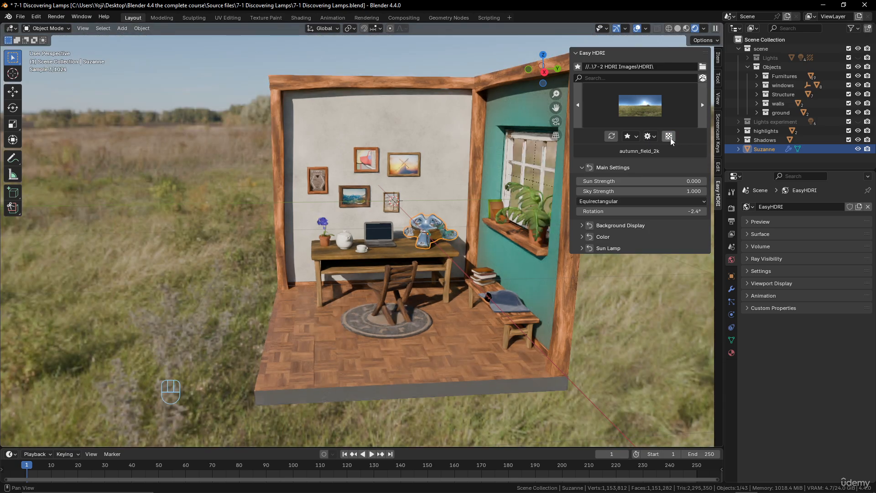
click(670, 136)
click(669, 137)
click(669, 136)
click(669, 136)
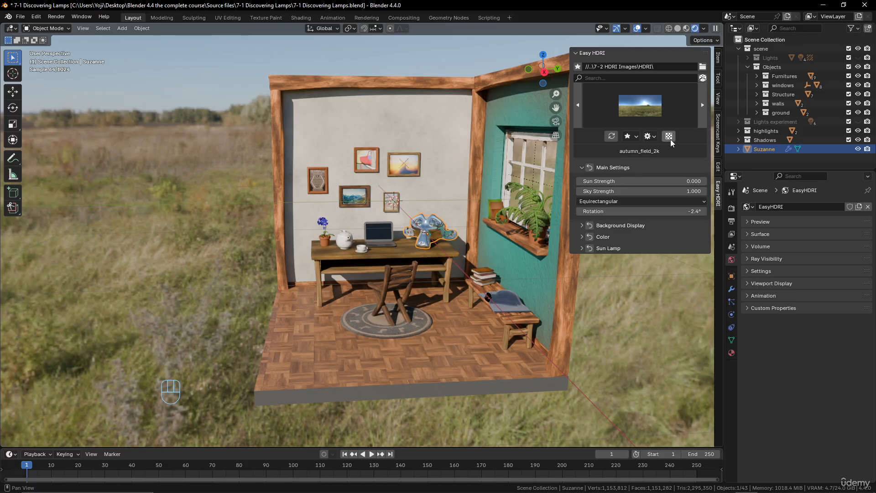
Try the Solid and Blured background displays, including generating a blurred image, and return the background to Original
click(583, 225)
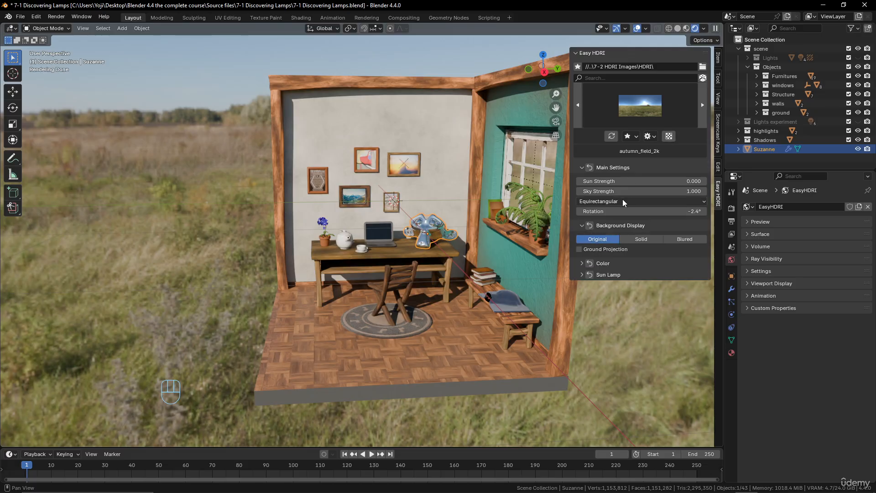
click(648, 240)
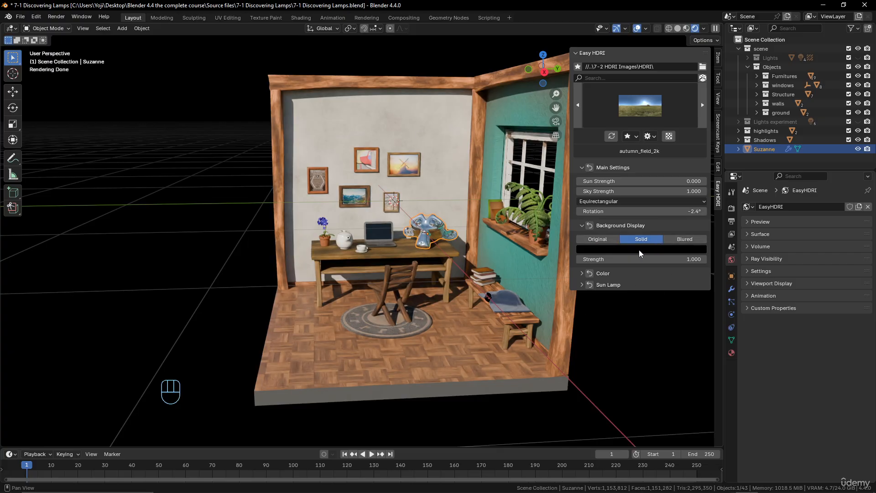
click(686, 239)
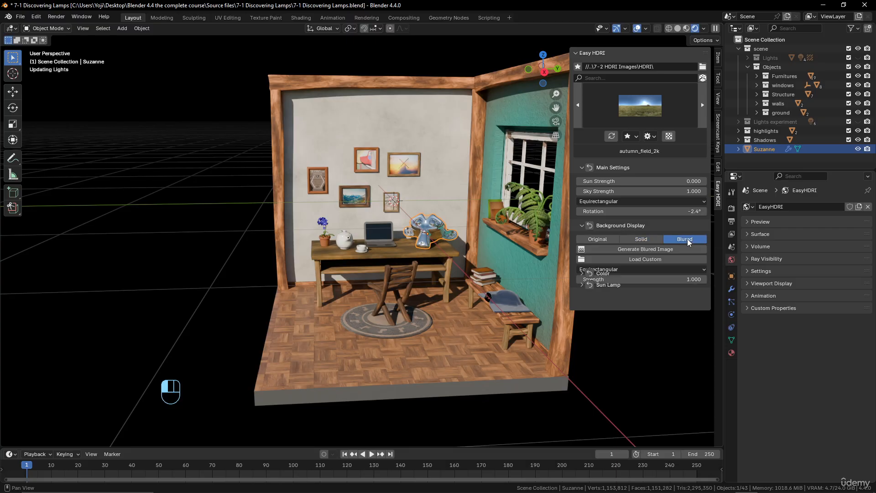
click(646, 250)
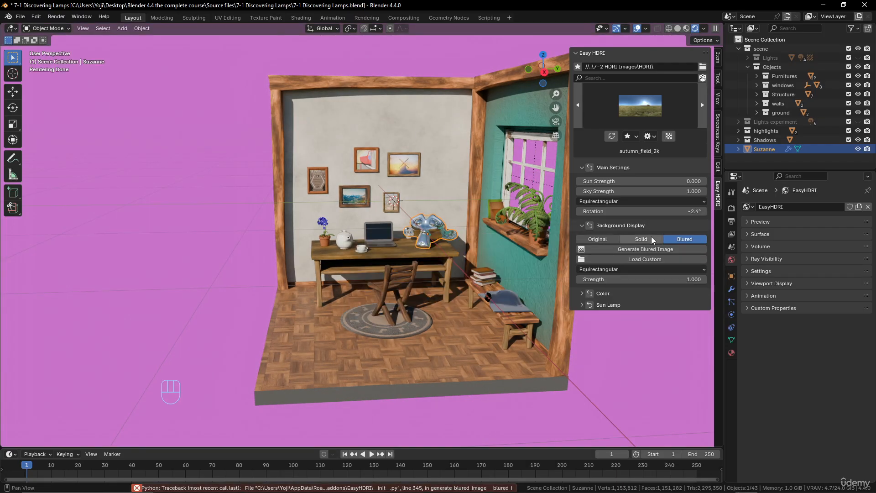
click(599, 238)
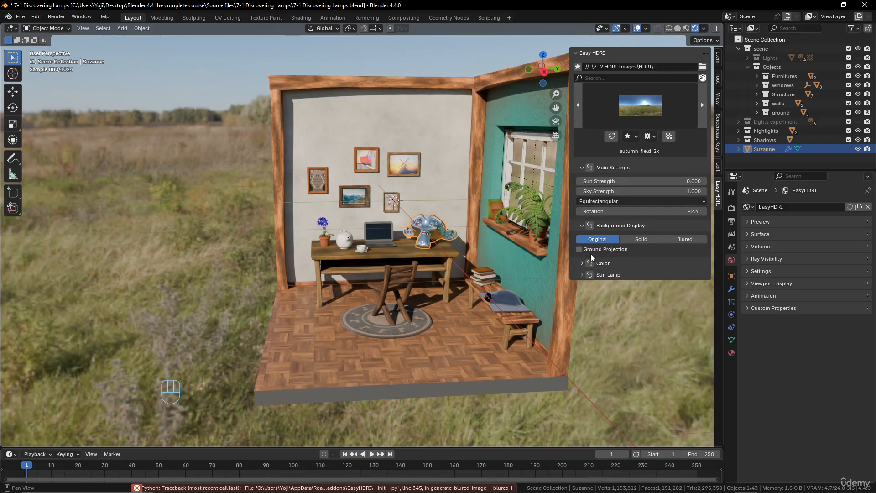
Tint the autumn field environment light orange (#FFBA7A) with a factor of 0.521 in Easy HDRI's color settings
click(582, 262)
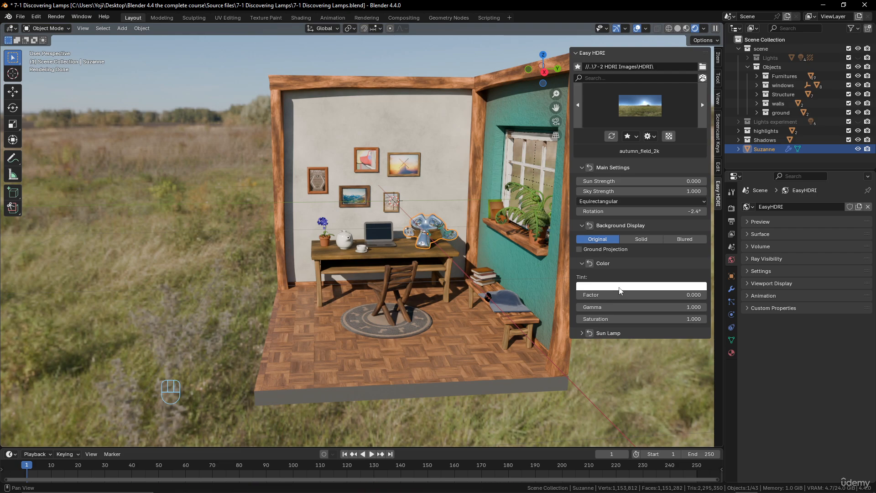
scroll(251, 260, down, 4)
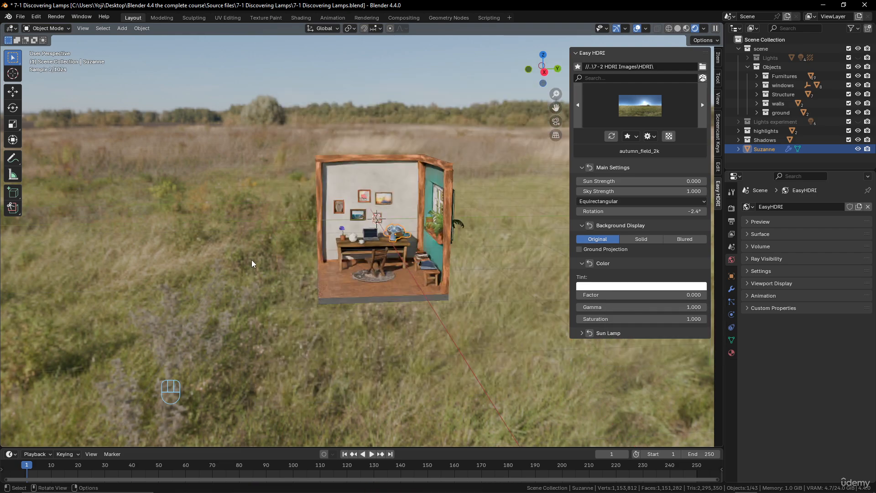
scroll(251, 259, up, 4)
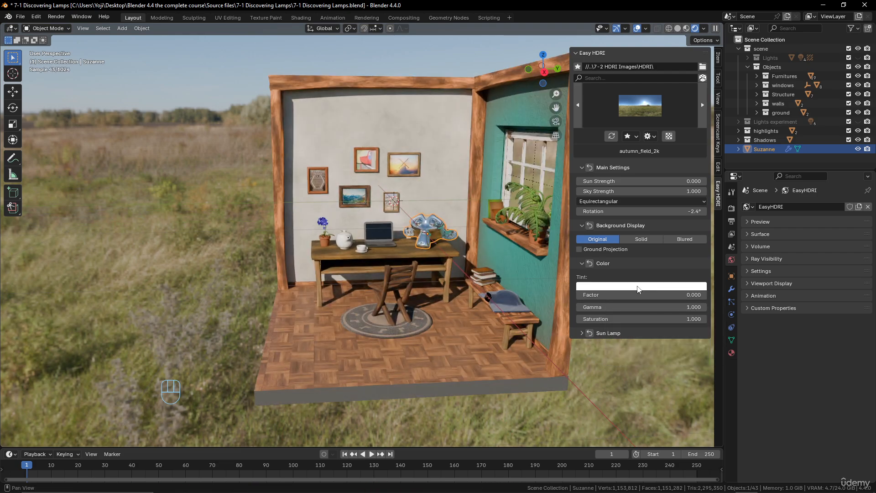
click(640, 287)
drag(619, 177, 608, 189)
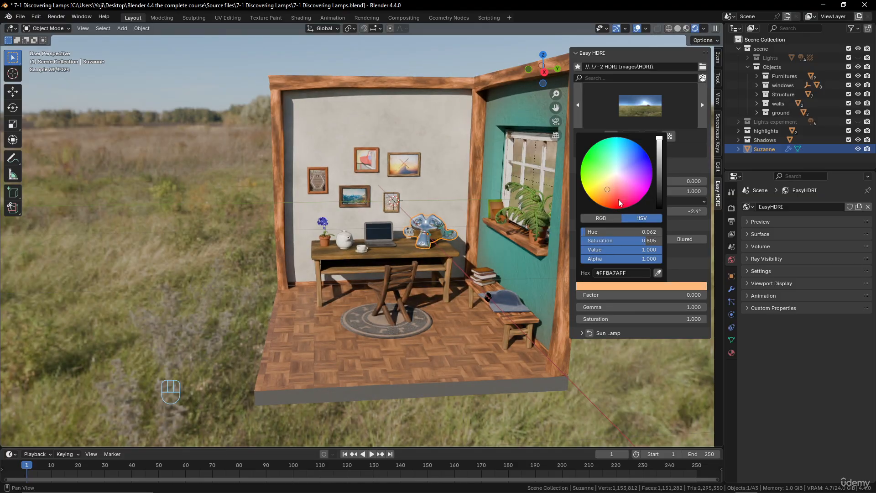
drag(627, 295, 645, 295)
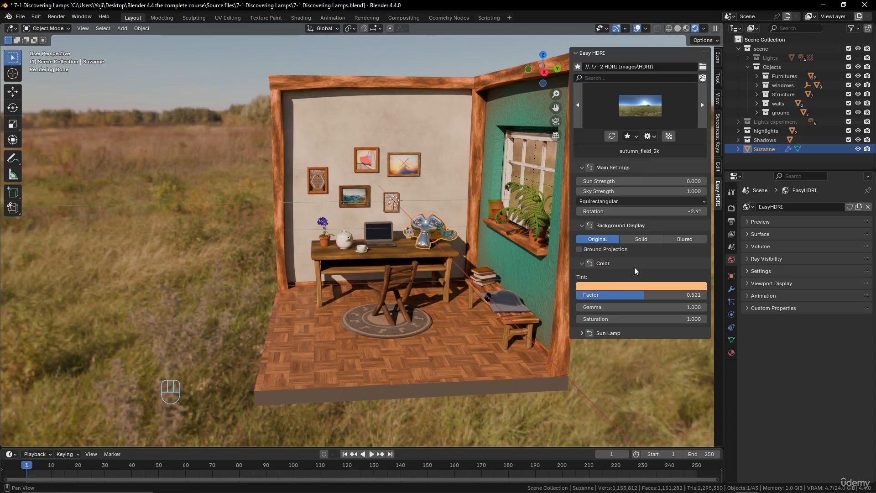
Shift the environment's tint to a slightly yellower orange and set the tint factor to 0
click(634, 287)
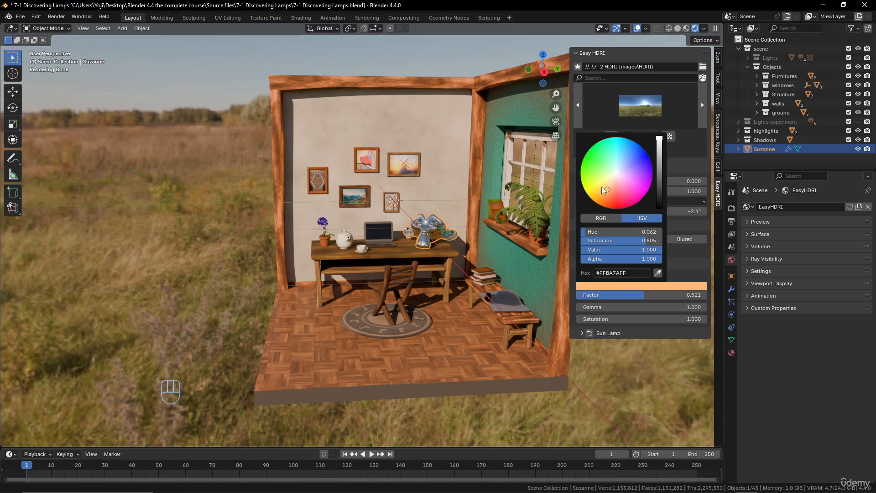
mouse_move(601, 187)
mouse_down()
mouse_move(631, 152)
mouse_move(604, 191)
mouse_up()
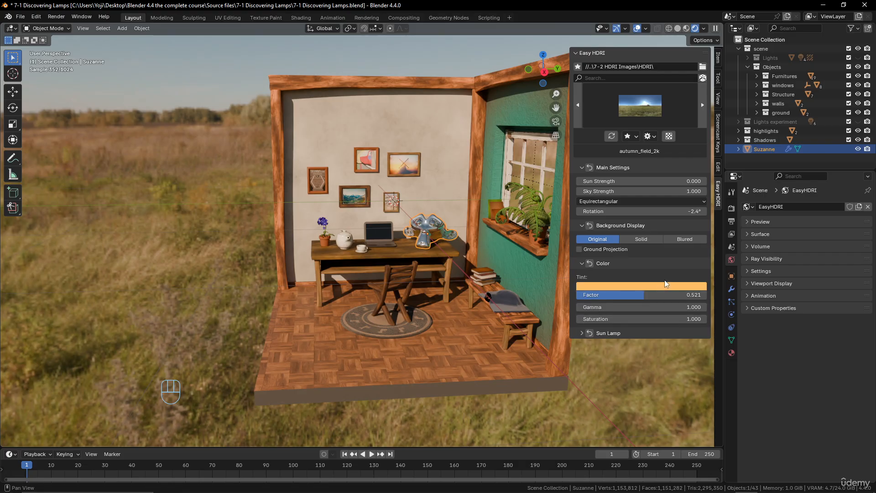
drag(648, 294, 579, 296)
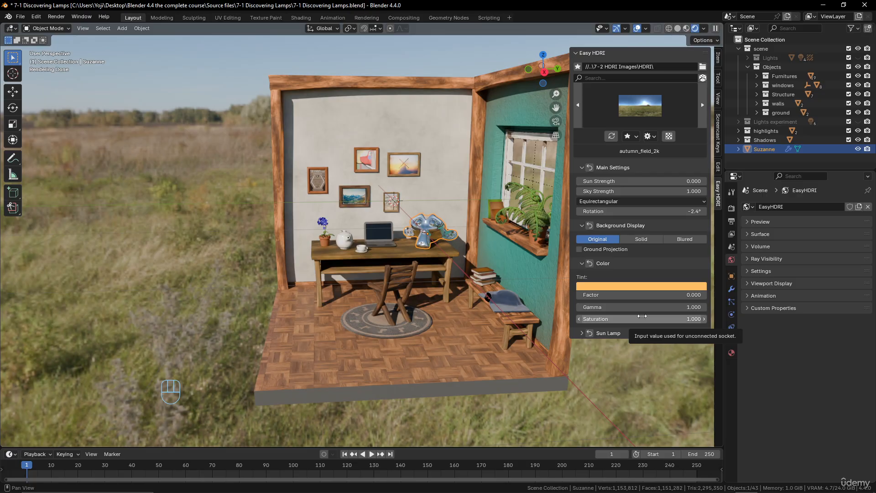
Try the environment with saturation 0, restore it to 1, and check the Sun Lamp settings
drag(643, 316, 579, 319)
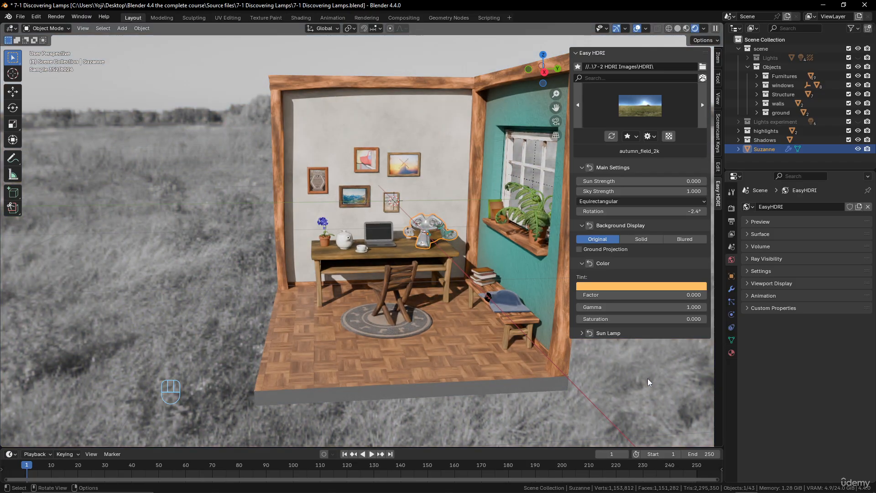
click(660, 319)
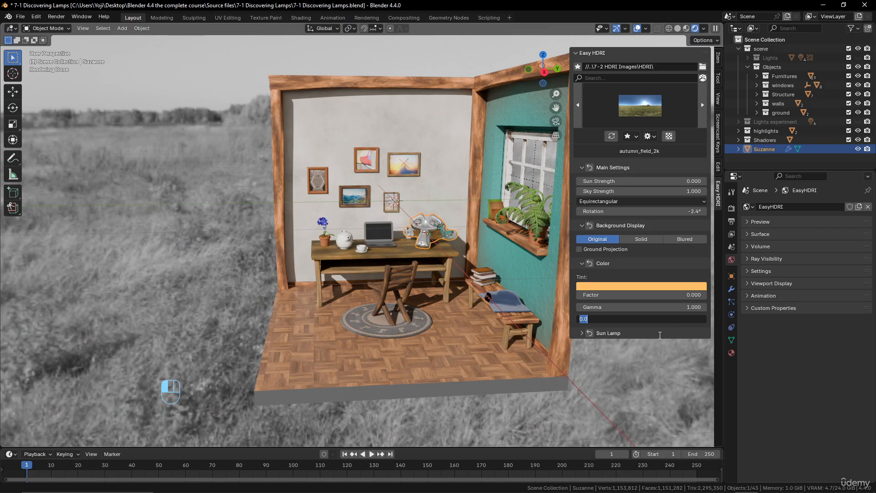
text(1)
key(Return)
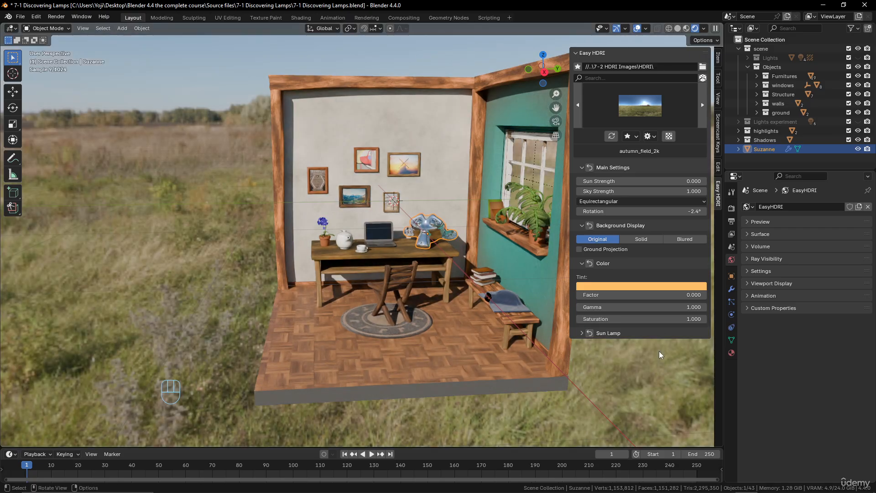
click(583, 333)
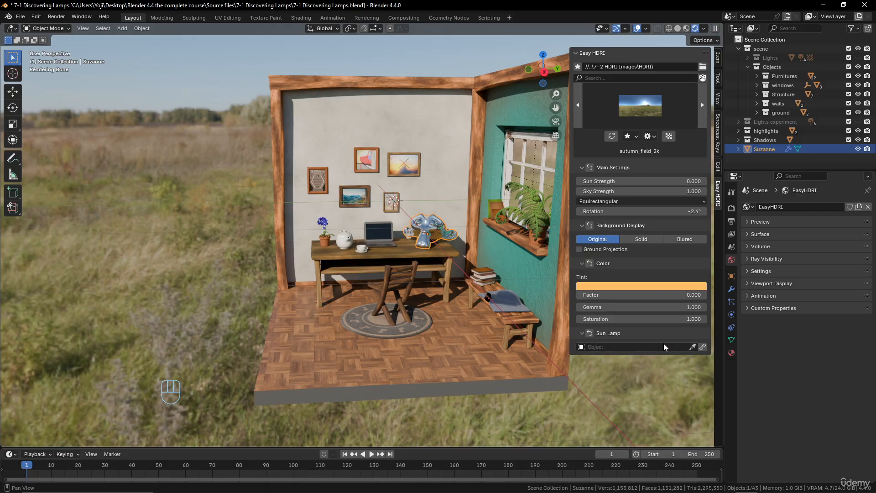
click(583, 334)
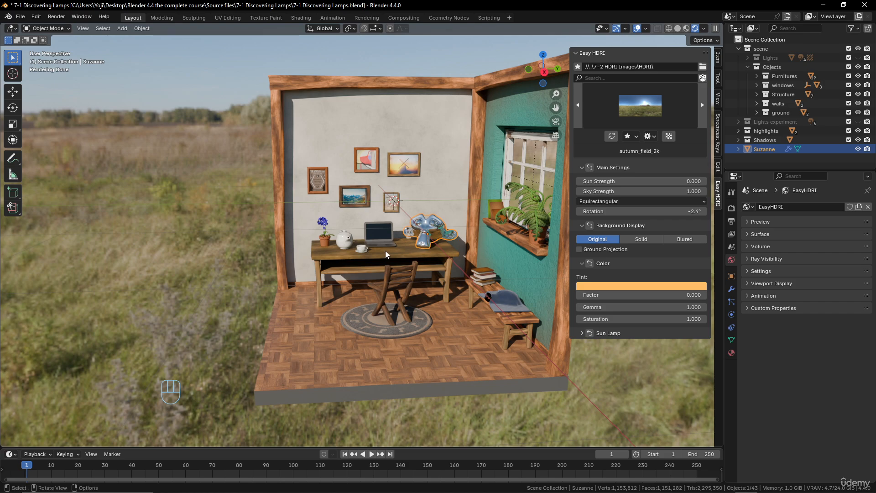
Try the brown_photostudio_02_2k HDRI as the environment and view the room from farther away
middle_drag(388, 250, 423, 250)
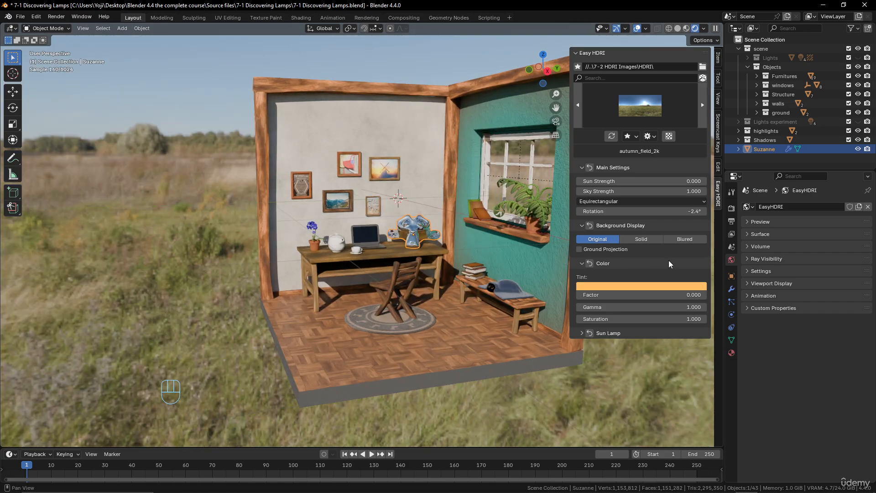
click(639, 105)
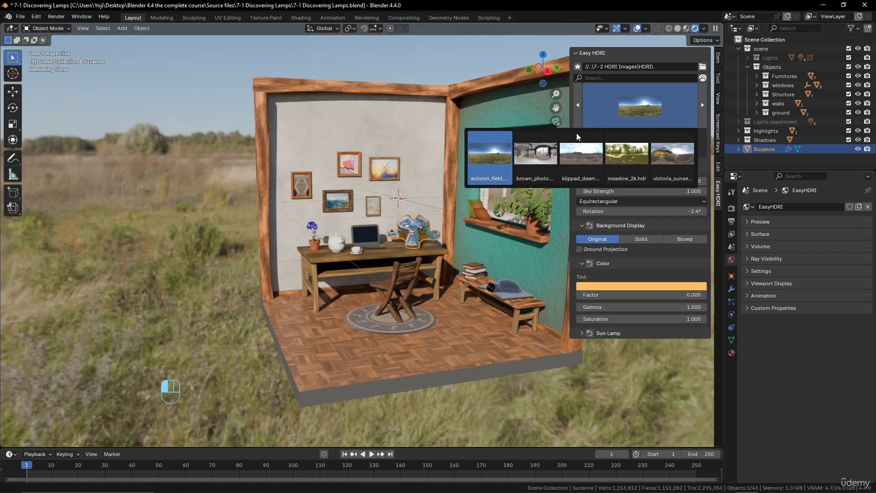
click(530, 164)
scroll(342, 240, down, 4)
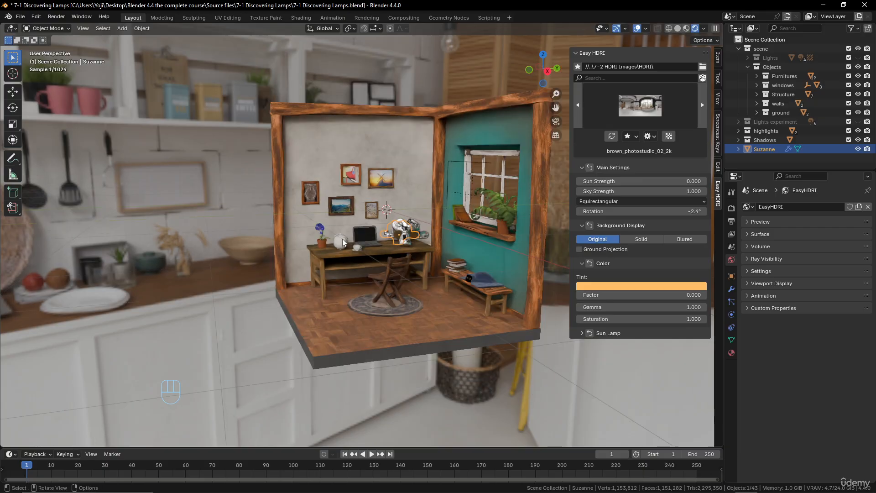
scroll(374, 251, up, 1)
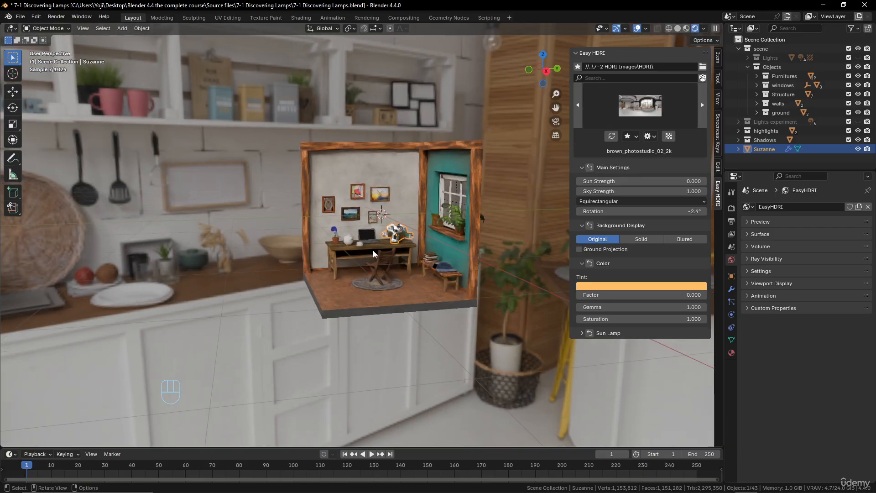
Try the klippad_dawn_2_2k HDRI as the environment and view the room under its lighting
click(639, 106)
click(602, 155)
mouse_move(487, 226)
middle_down()
mouse_move(425, 231)
mouse_move(500, 226)
middle_up()
scroll(501, 227, up, 2)
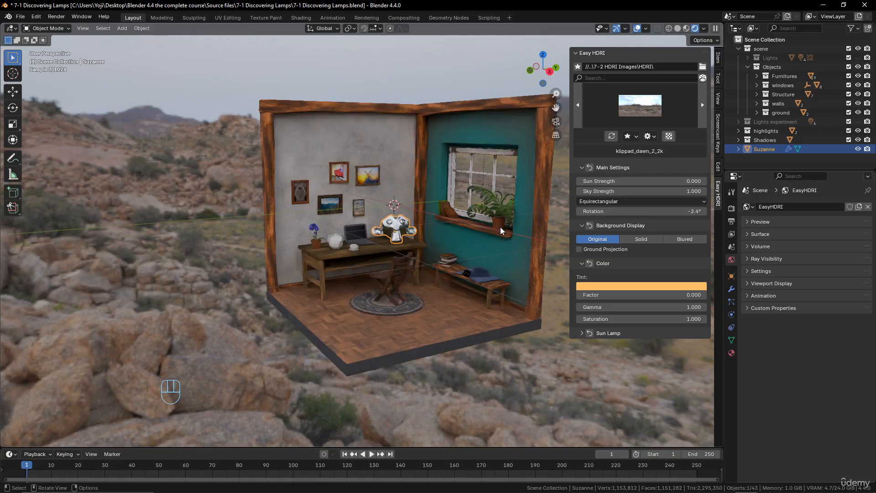
Load the meadow_2k HDRI as the environment and view the lit room from several angles
click(644, 107)
click(634, 155)
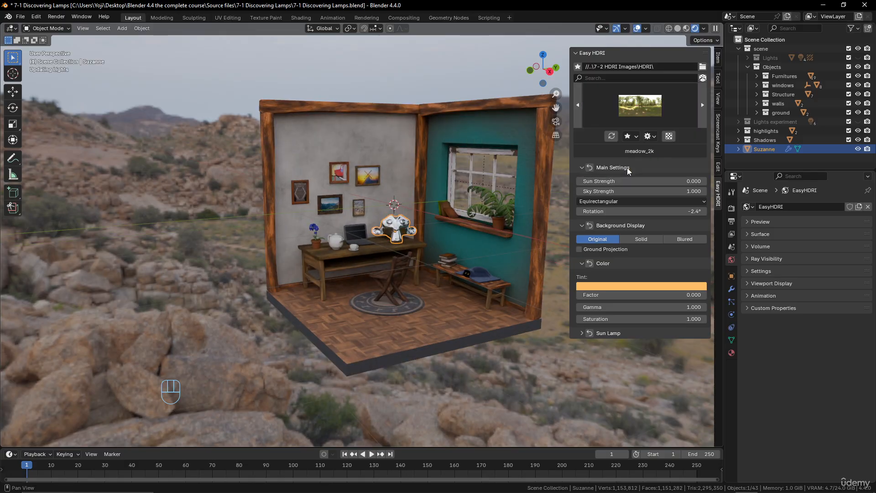
middle_drag(518, 224, 488, 220)
scroll(488, 220, down, 4)
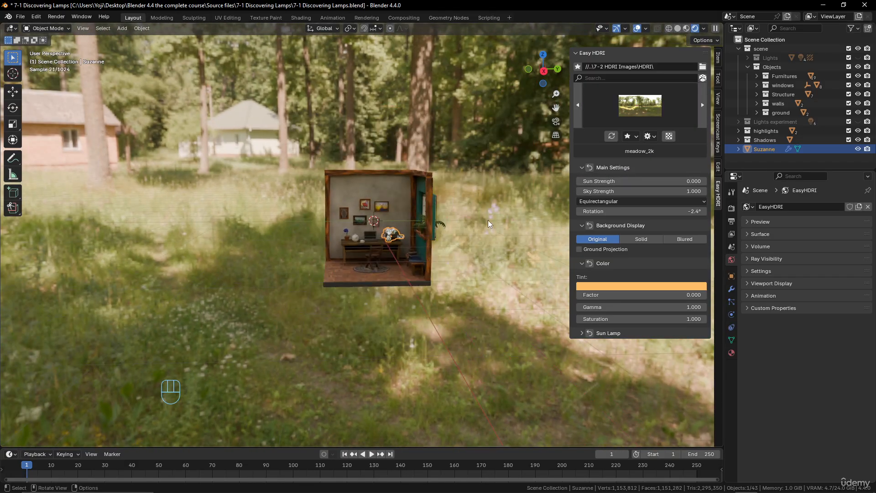
scroll(487, 218, up, 2)
middle_drag(383, 227, 428, 220)
scroll(413, 226, up, 3)
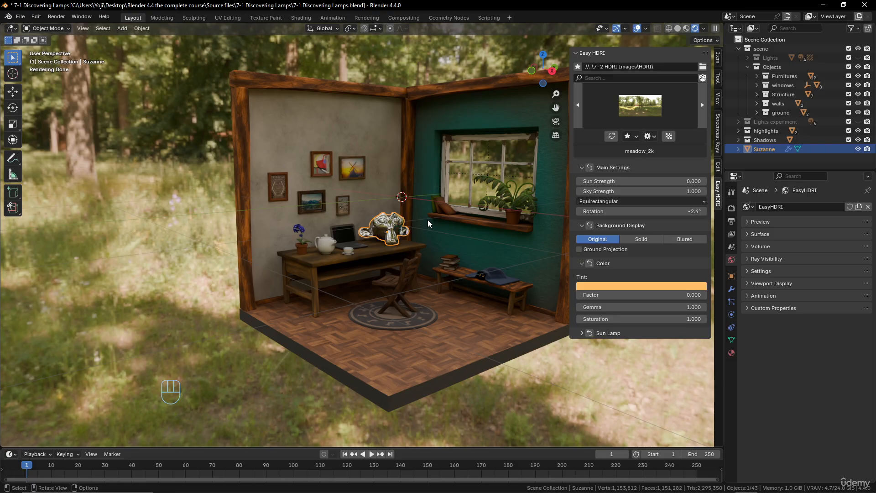
Switch to Poly Haven in the browser, look through the HDRI library's Skies category, and return to Blender
mouse_move(391, 490)
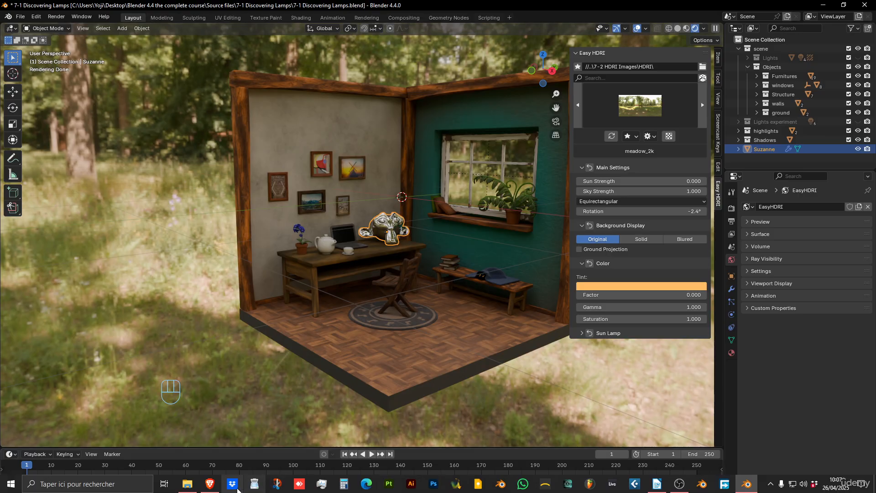
click(211, 483)
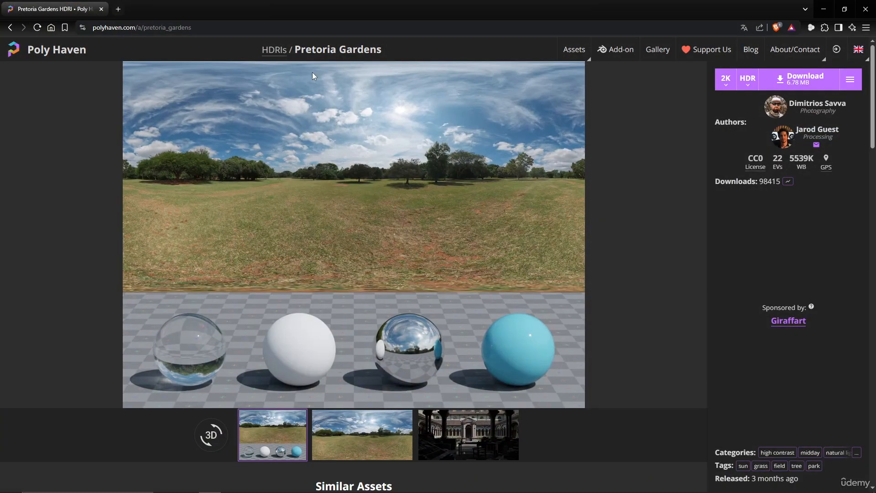
click(11, 28)
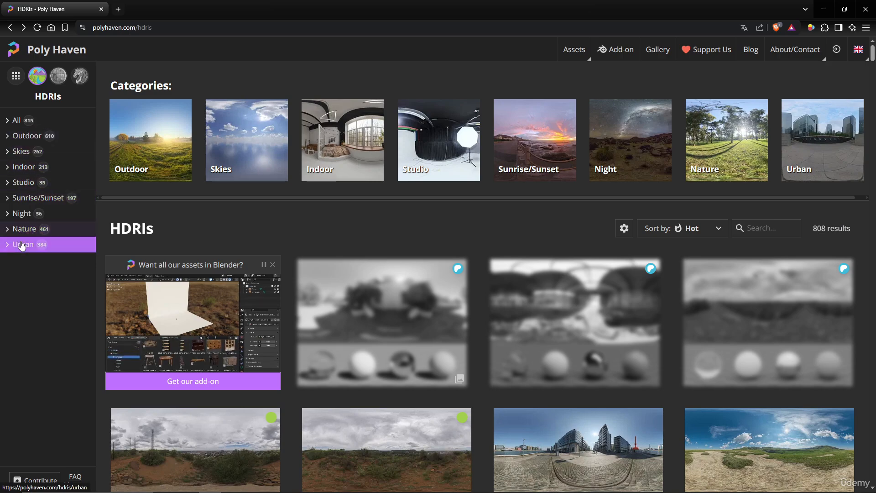
click(21, 151)
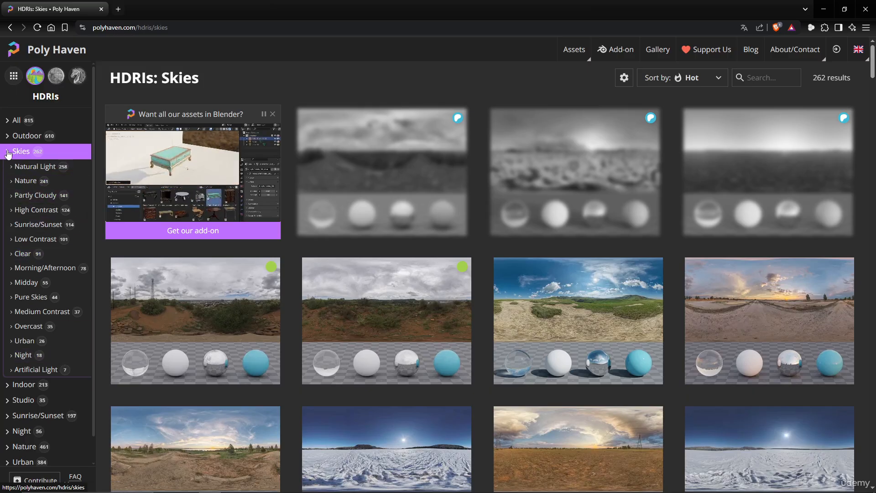
mouse_move(560, 219)
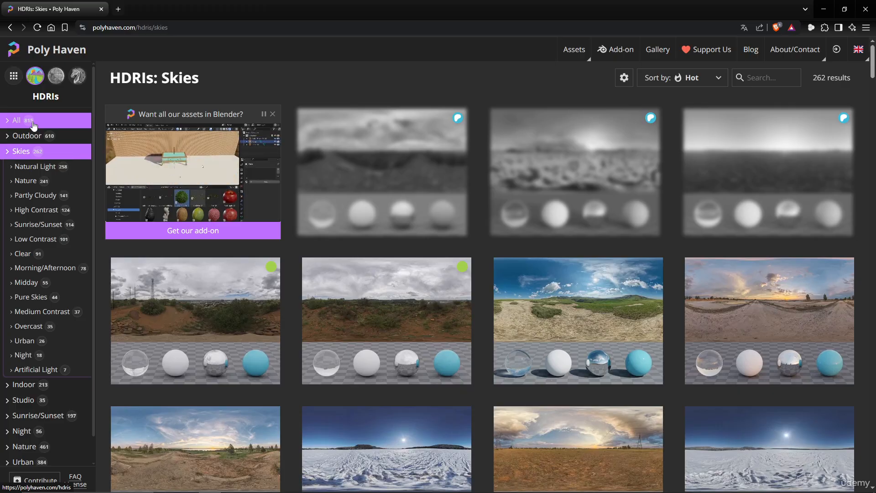
click(824, 10)
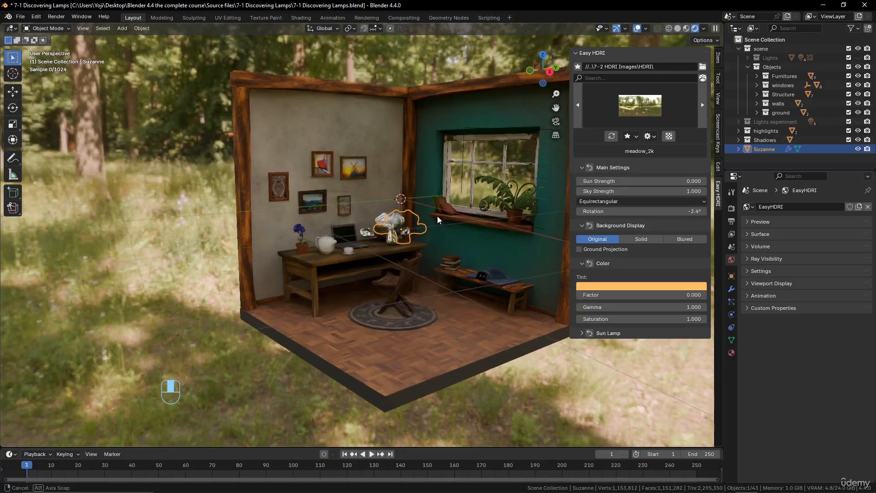
Examine the meadow HDRI's reflections on the chrome Suzanne head up close and from across the room
scroll(438, 216, up, 6)
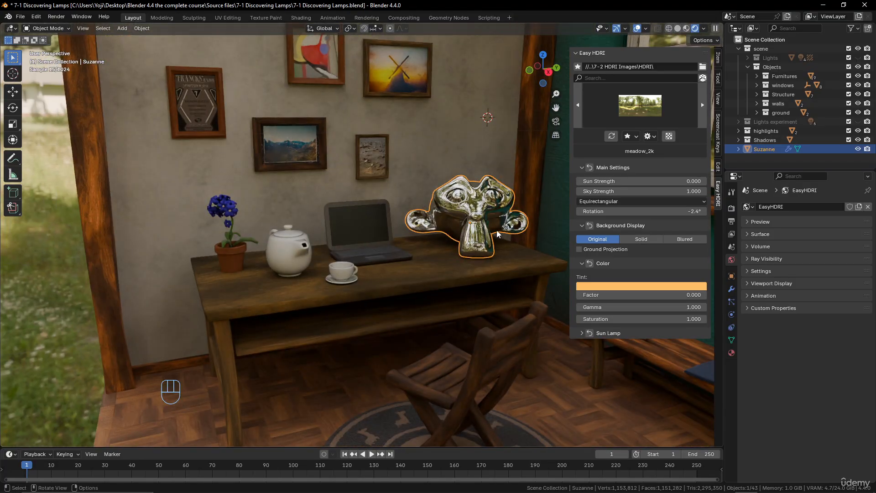
shift+middle_drag(497, 231, 381, 270)
scroll(438, 271, up, 4)
shift+middle_drag(437, 271, 418, 267)
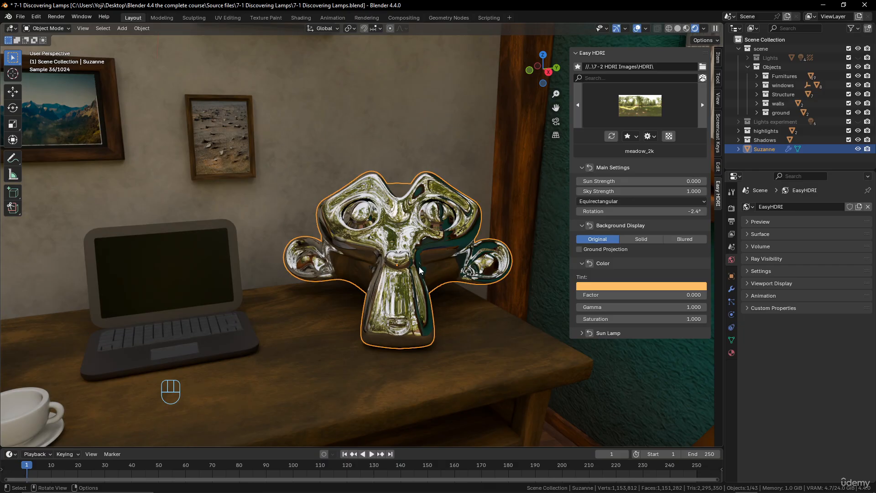
scroll(420, 270, down, 7)
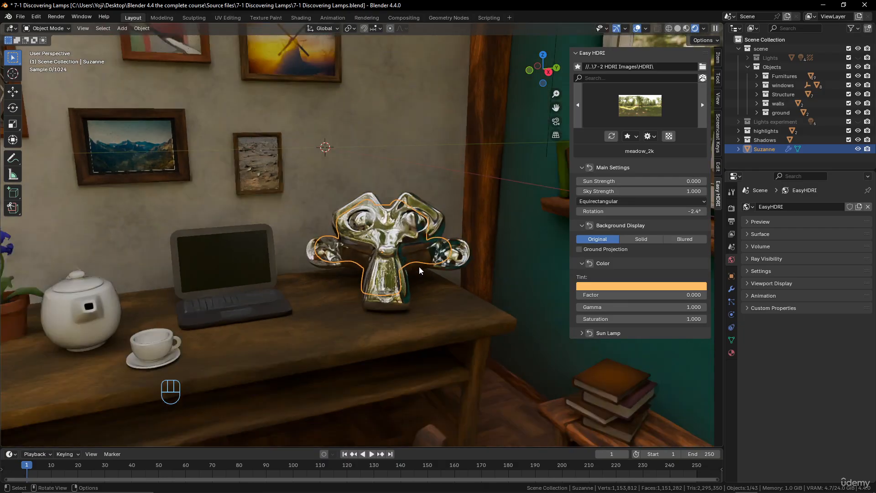
scroll(419, 270, down, 3)
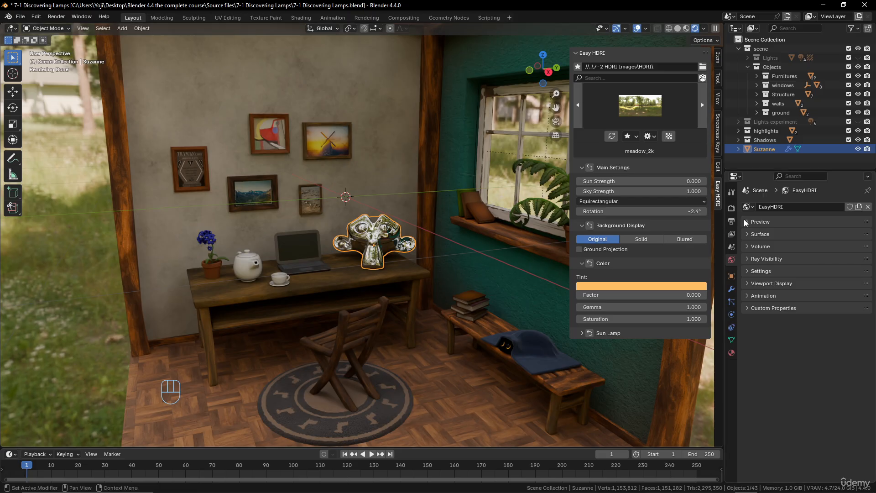
Review the scene's Cycles render settings and look at the room from a slightly different angle
click(732, 209)
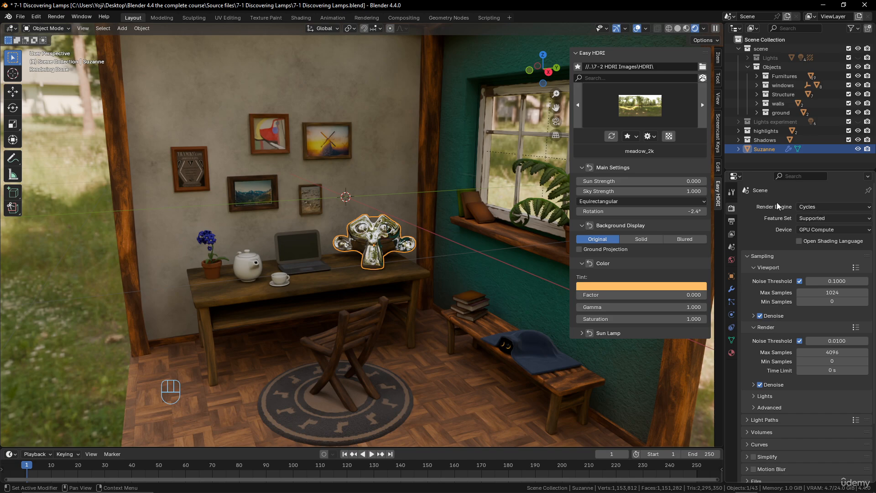
scroll(423, 261, down, 8)
scroll(423, 261, up, 4)
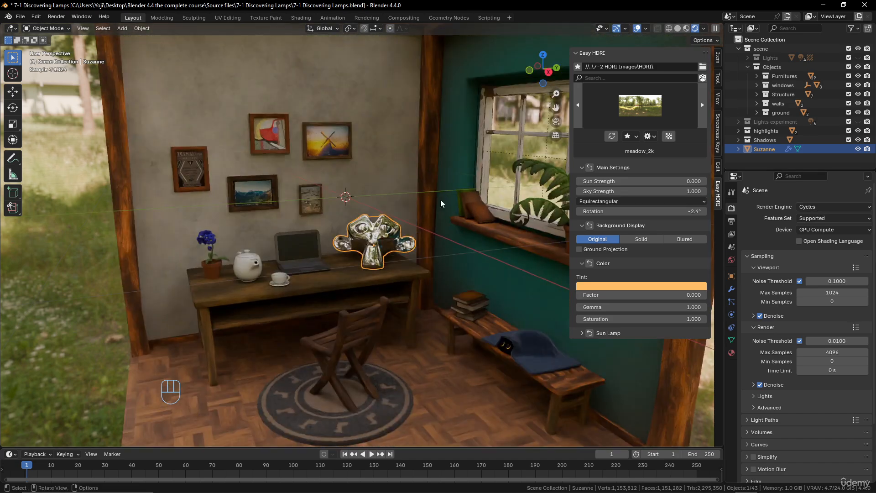
middle_drag(449, 257, 415, 266)
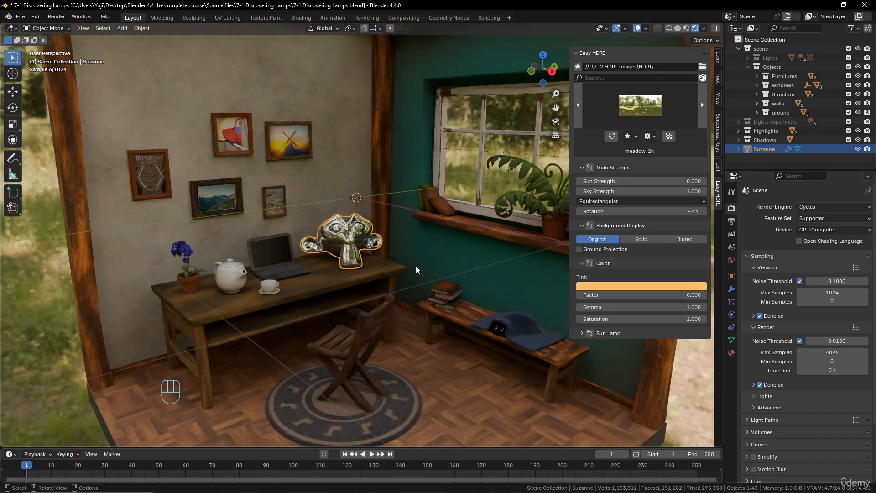